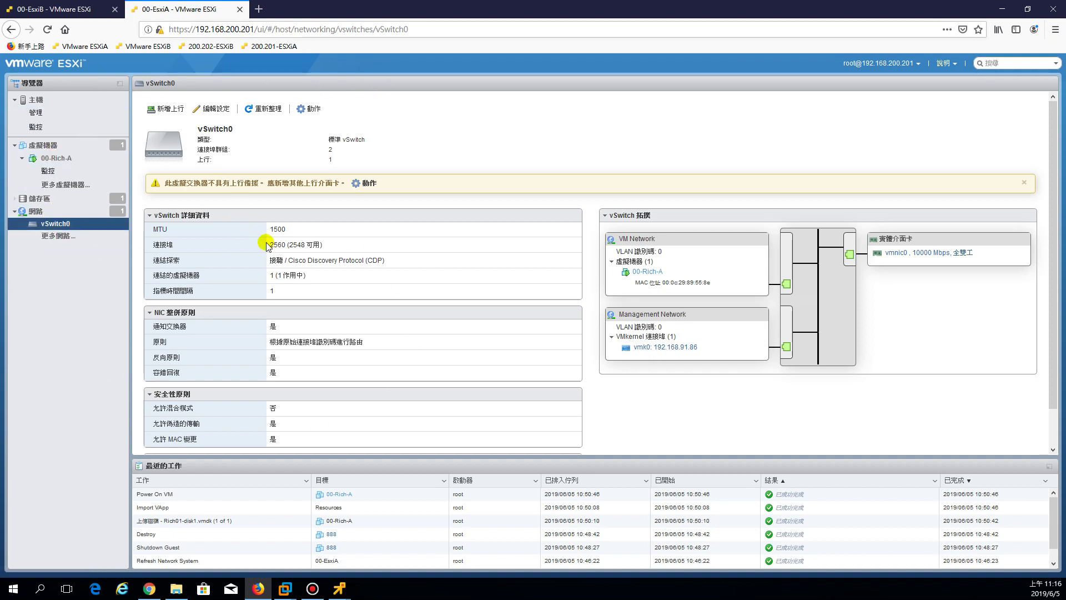
- Open the details page of the 00-Rich-A virtual machine from the host's virtual machine list
click(47, 147)
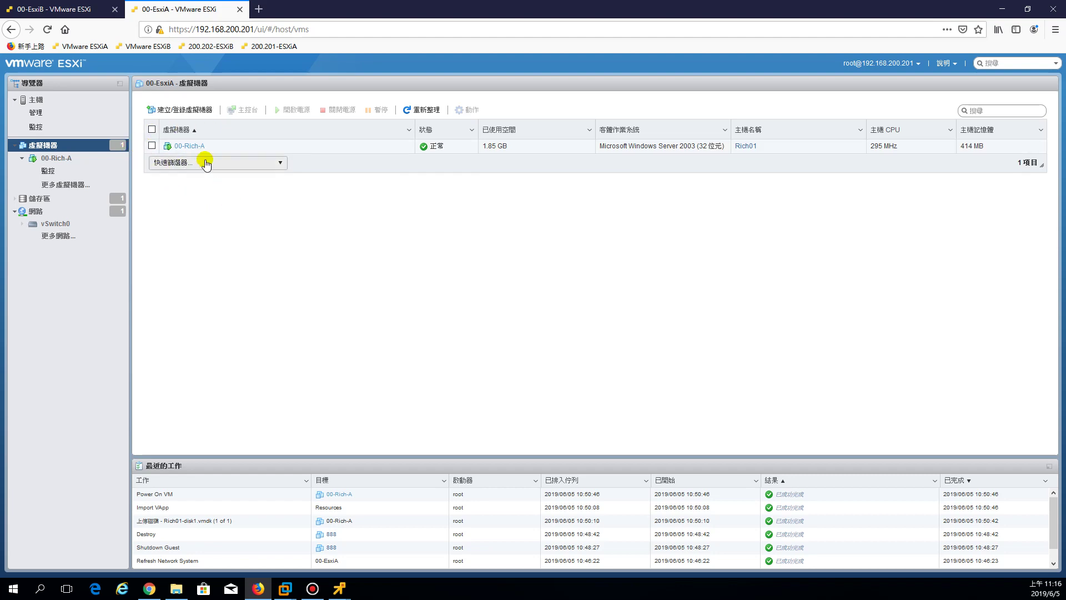
click(192, 145)
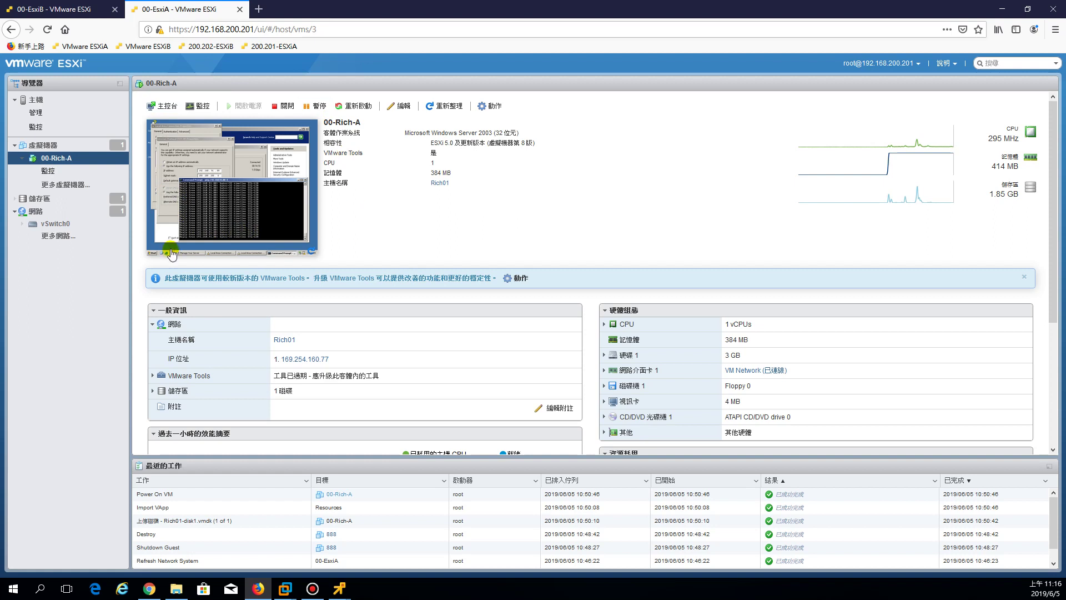
click(179, 187)
click(332, 178)
click(168, 201)
click(178, 206)
click(171, 222)
click(141, 99)
click(247, 172)
- Examine 00-Rich-A's guest operating system, compatibility version, VMware Tools status and the VMware Tools upgrade notice
drag(325, 133, 524, 136)
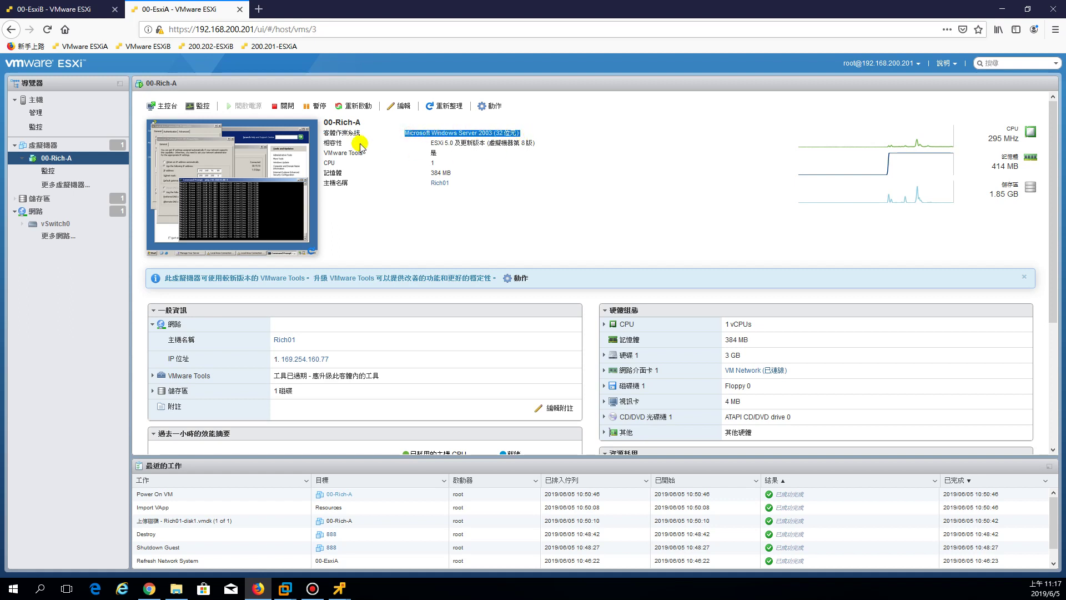
click(333, 143)
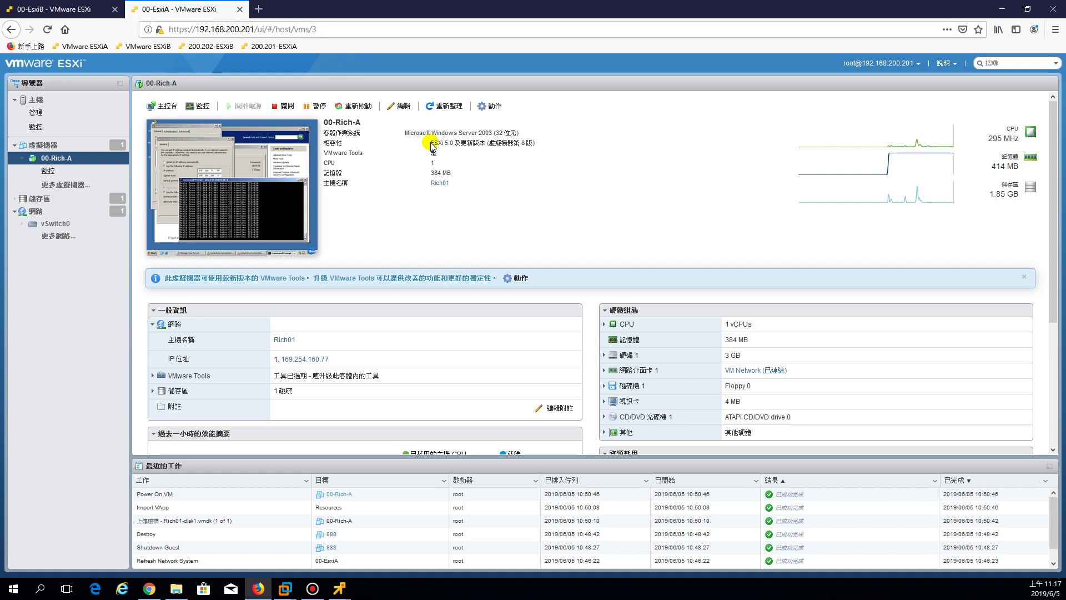
drag(433, 146, 455, 146)
drag(490, 144, 524, 143)
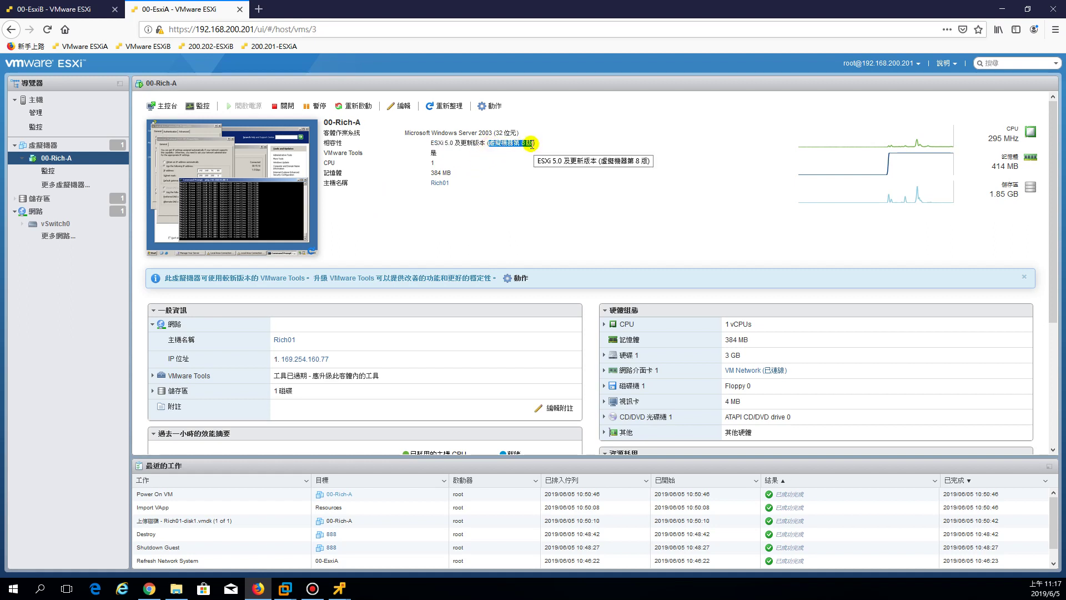
drag(489, 144, 528, 142)
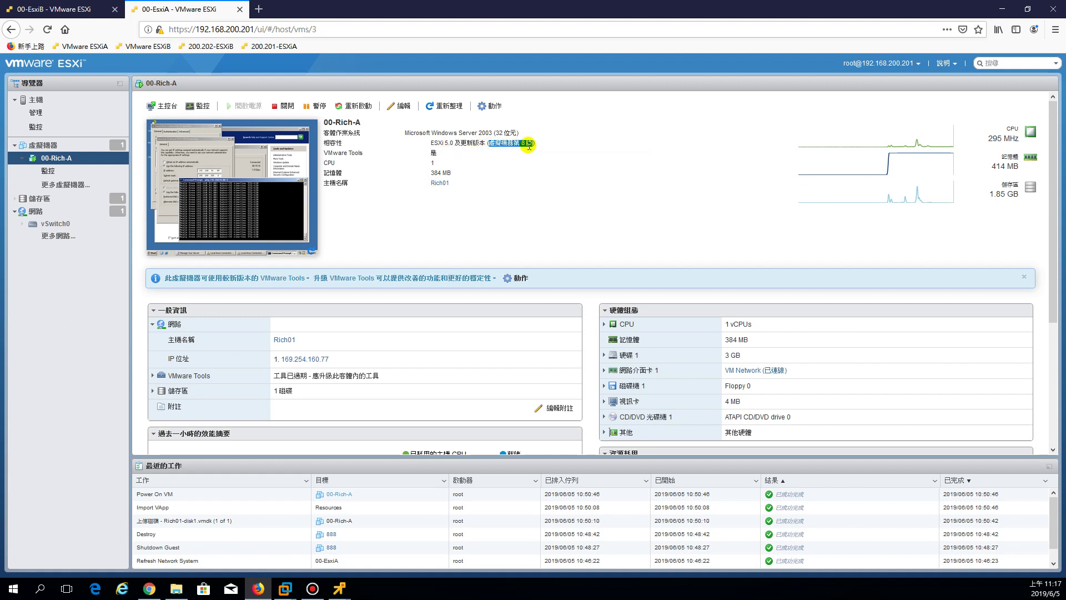
click(507, 145)
drag(324, 154, 433, 159)
click(433, 157)
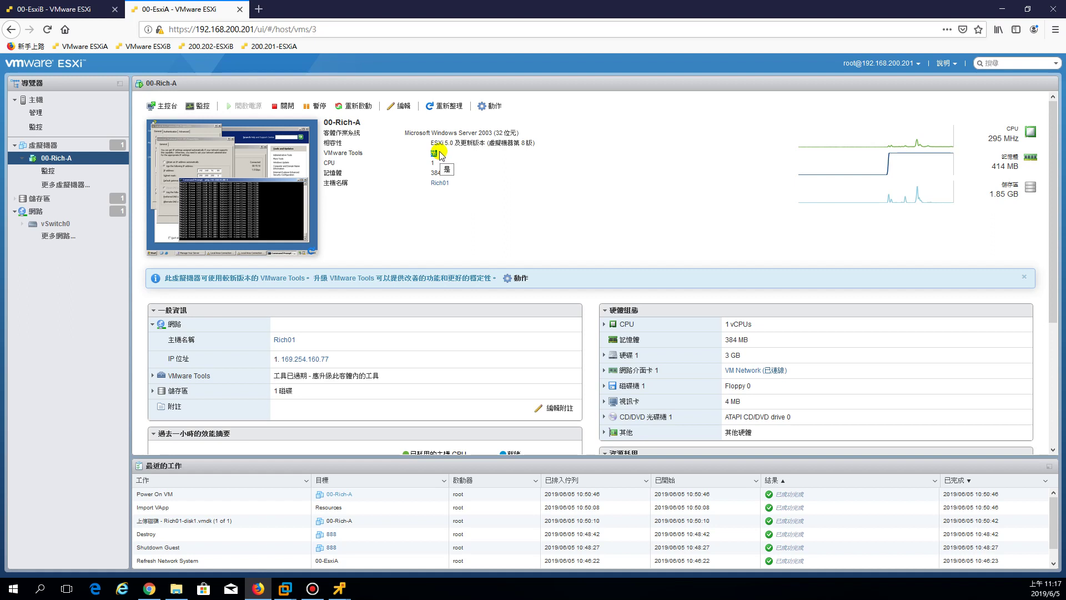
drag(163, 280, 482, 282)
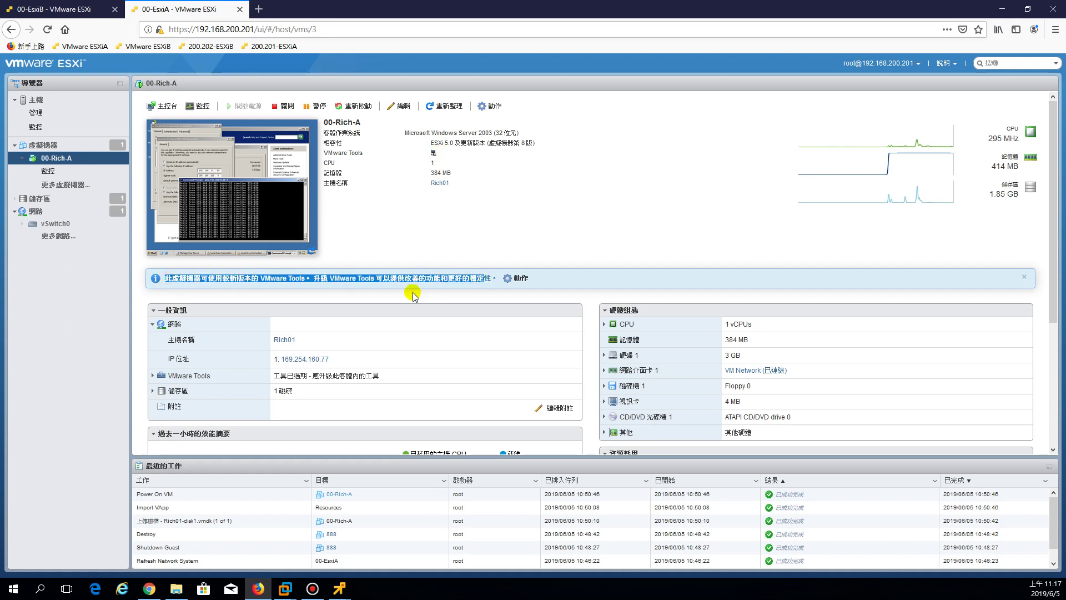
click(372, 291)
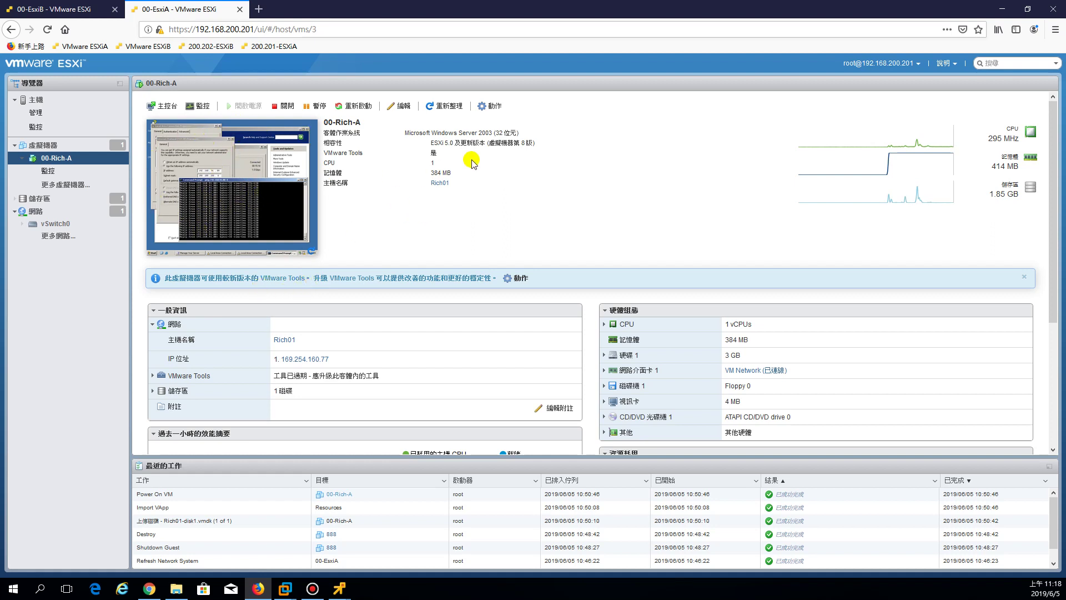
drag(487, 143, 529, 142)
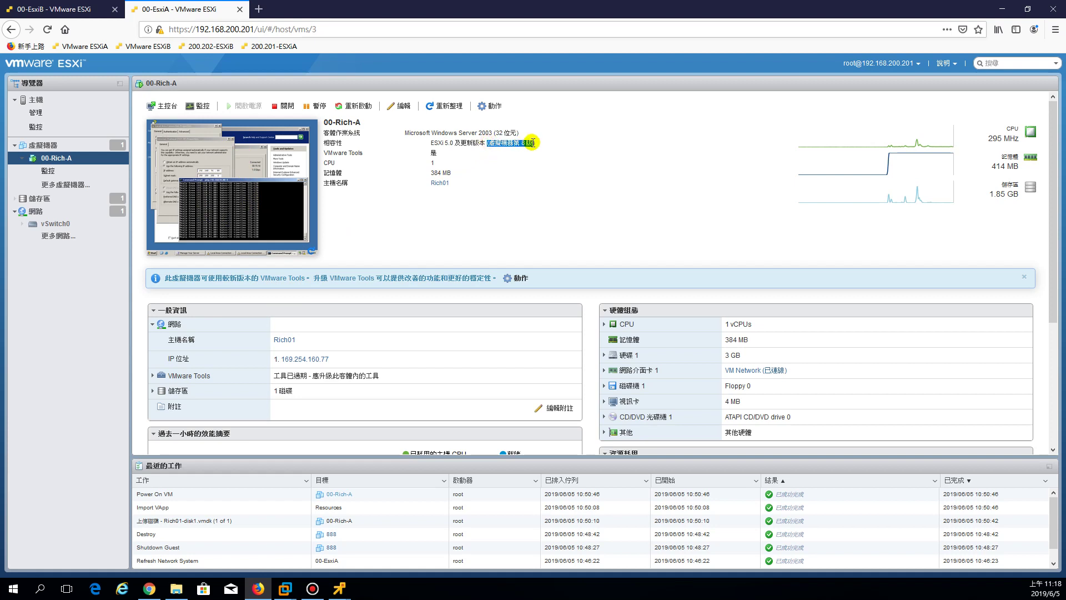
click(394, 204)
- Switch to the VMware Remote Console of 00-Rich-A, minimize the 00-Rich01 console and move the 00-Rich-A window towards the middle
mouse_move(340, 593)
click(396, 537)
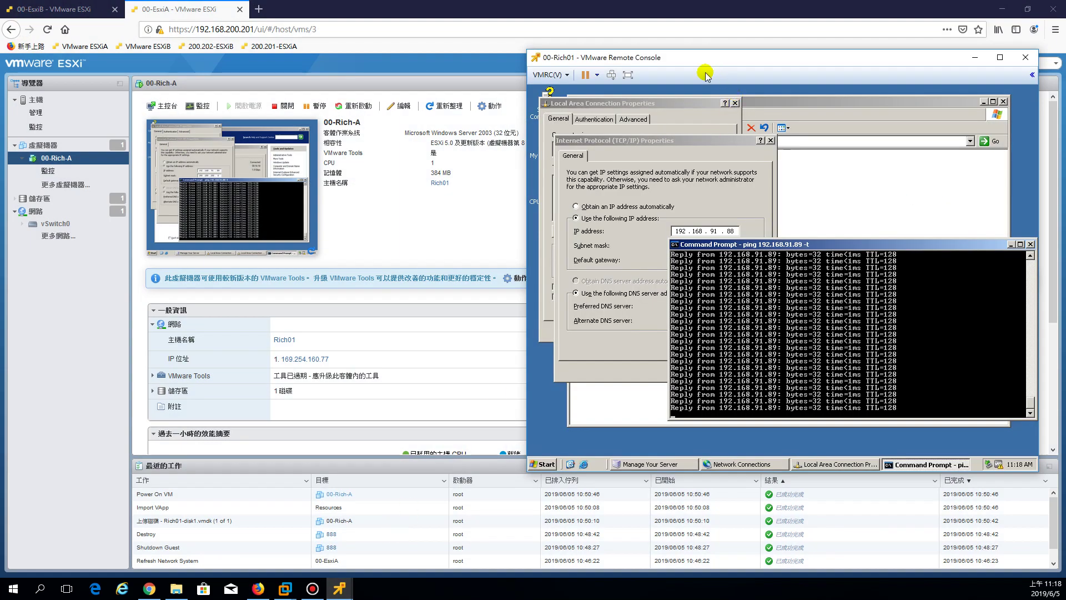
click(340, 589)
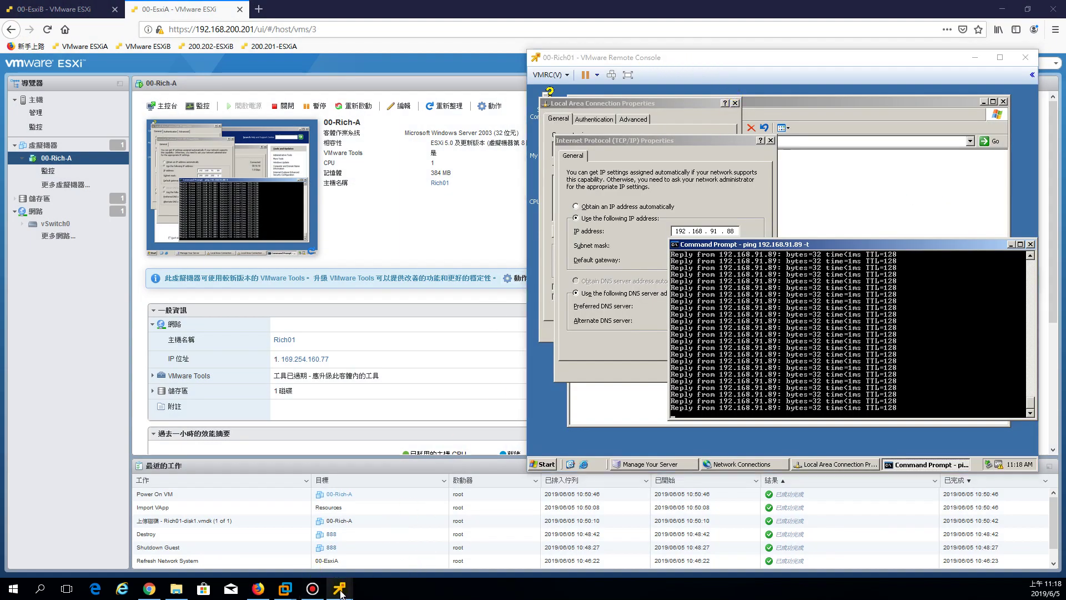
click(302, 541)
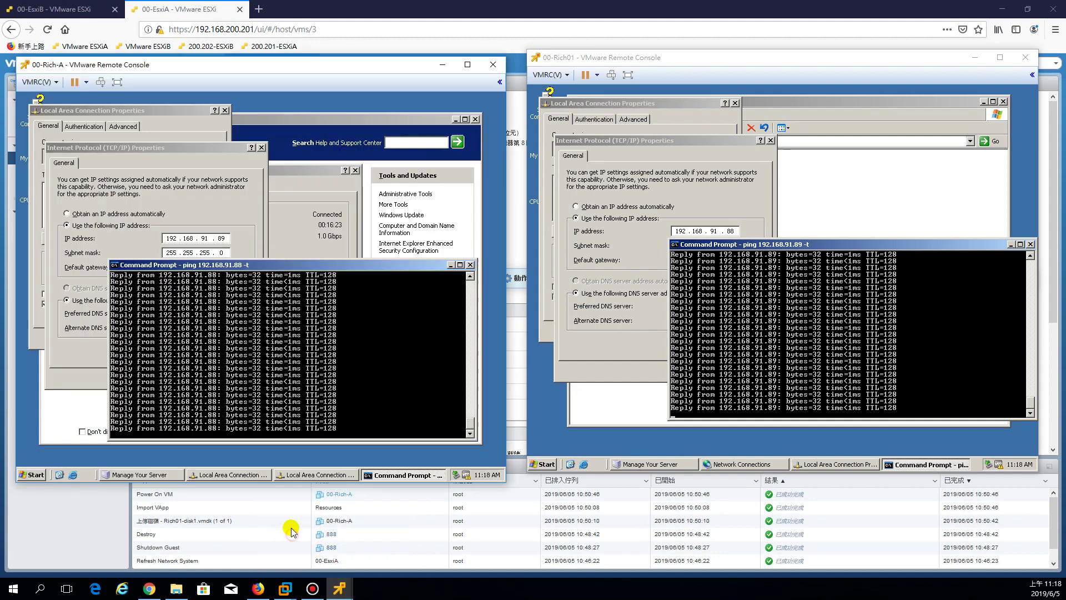
click(975, 58)
drag(393, 71, 667, 70)
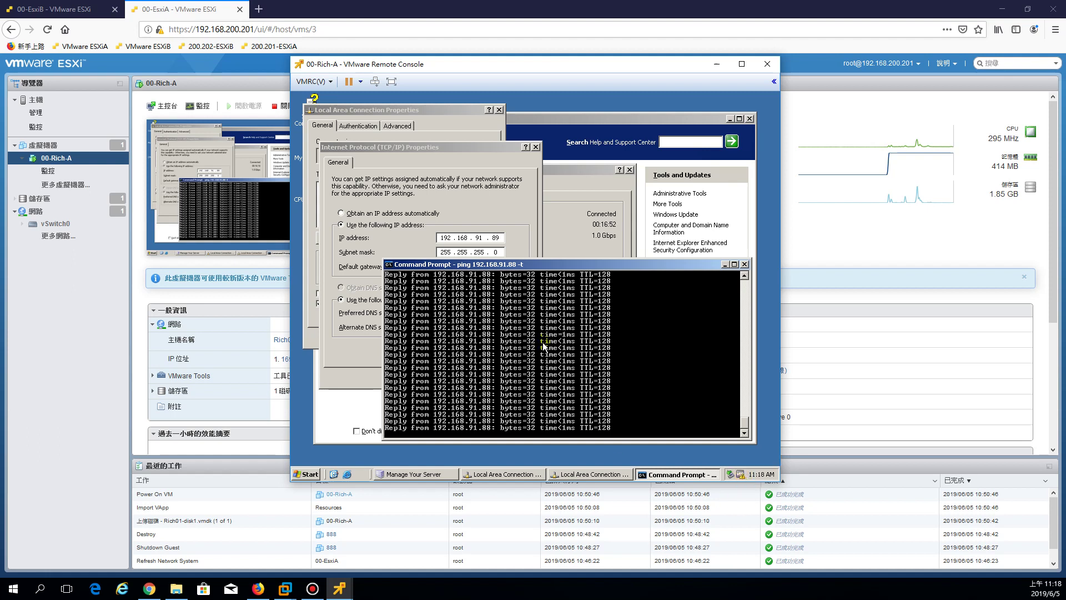
- Open the VMware Tools properties inside the 00-Rich-A guest system
click(741, 475)
right_click(741, 475)
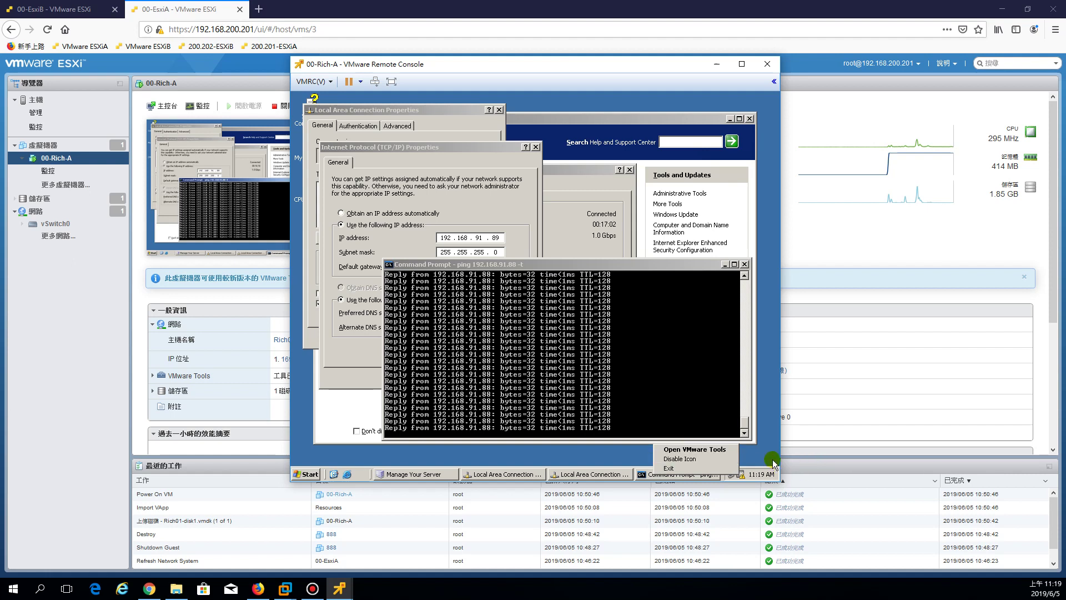
click(757, 472)
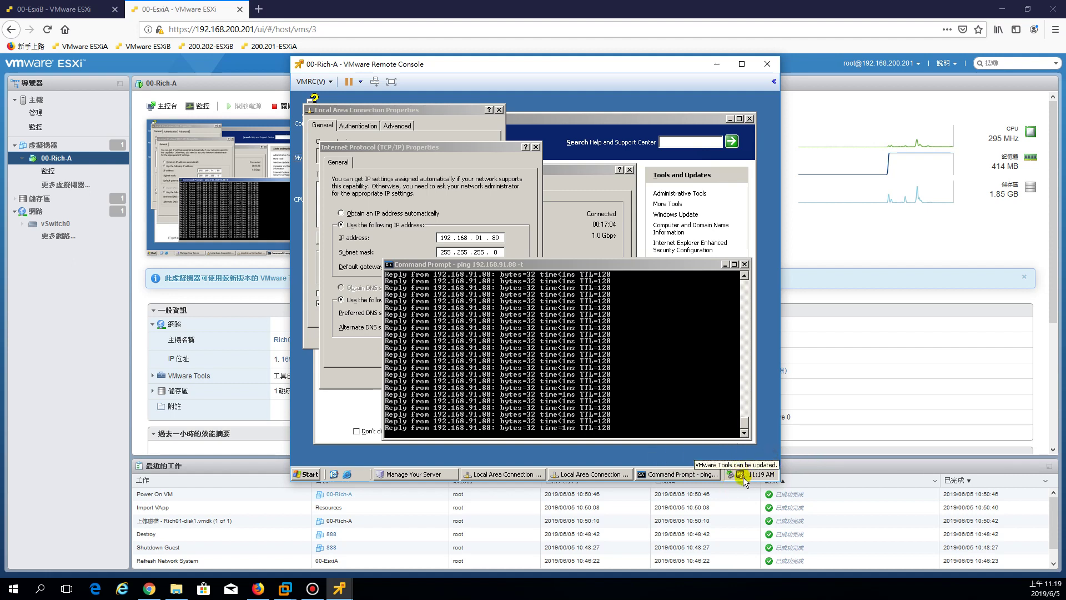
right_click(742, 476)
click(709, 451)
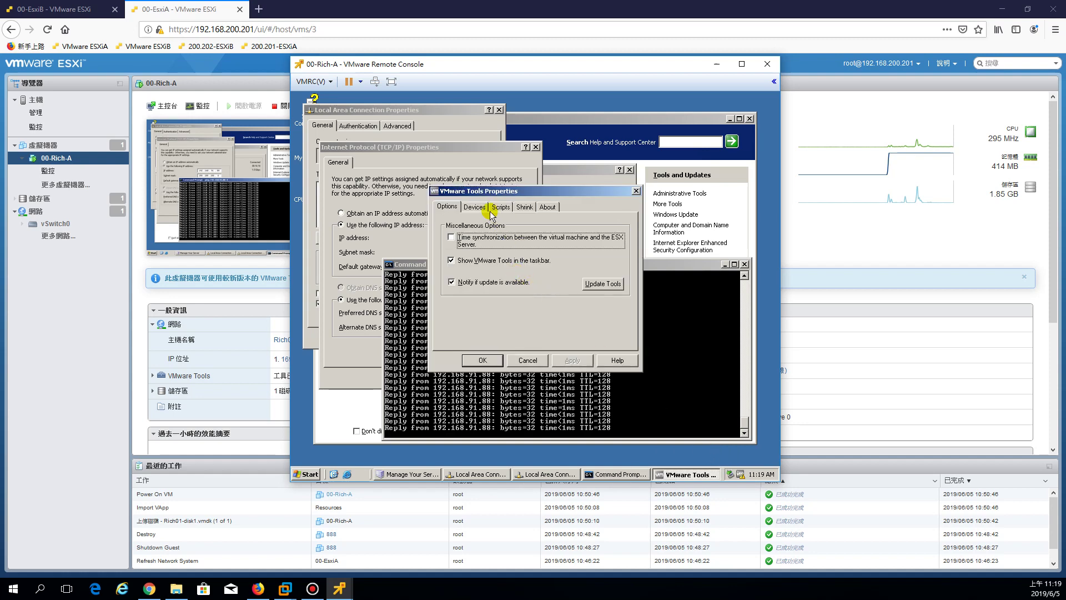
- Look through the VMware Tools property pages and try to update VMware Tools from inside the guest
click(474, 207)
click(502, 207)
click(525, 206)
click(548, 207)
click(447, 208)
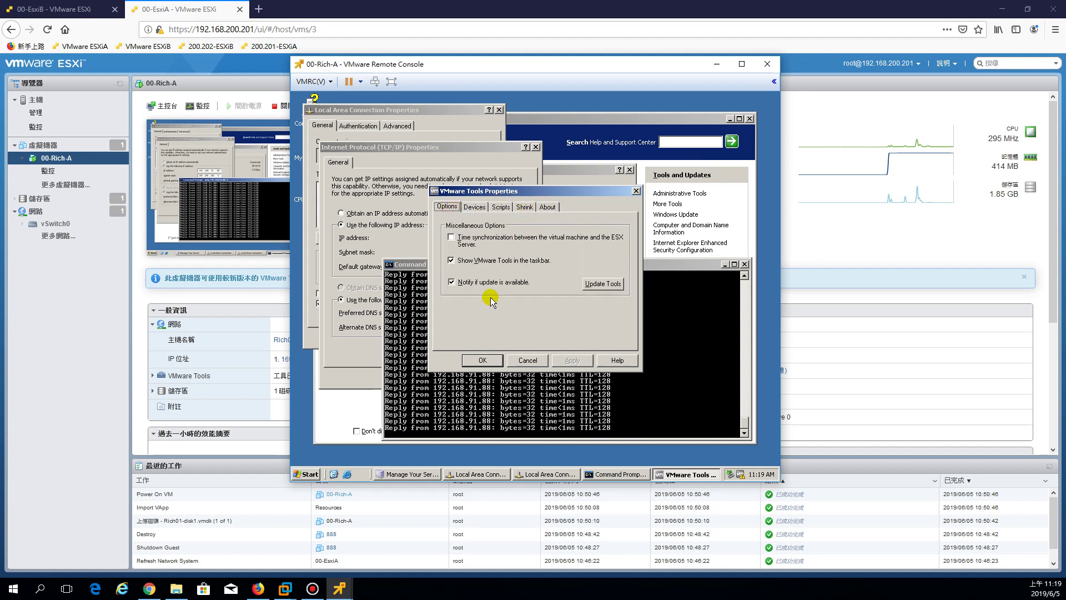
click(604, 284)
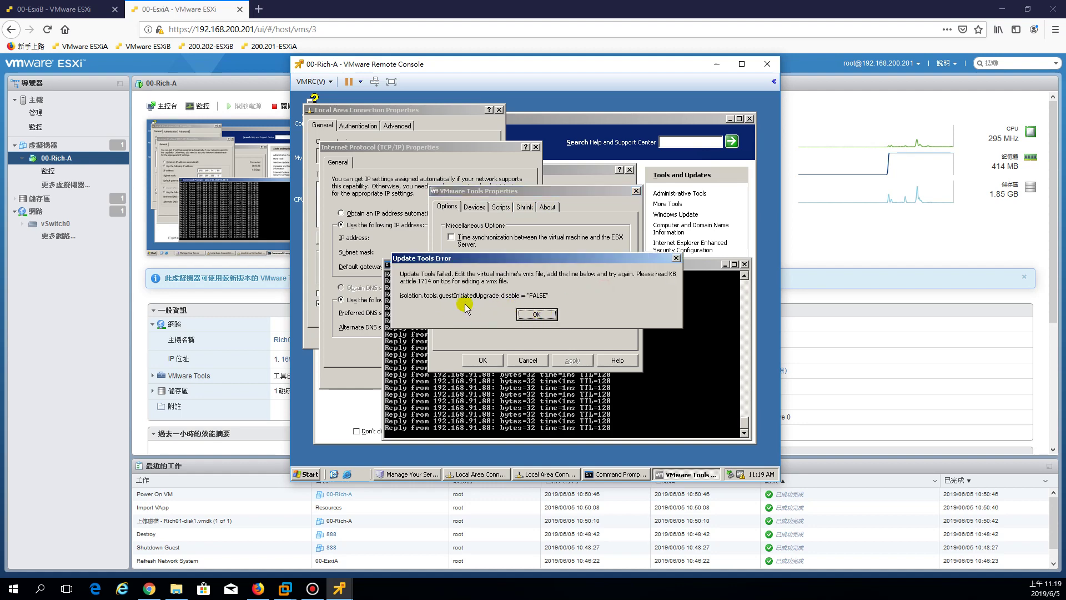
click(537, 314)
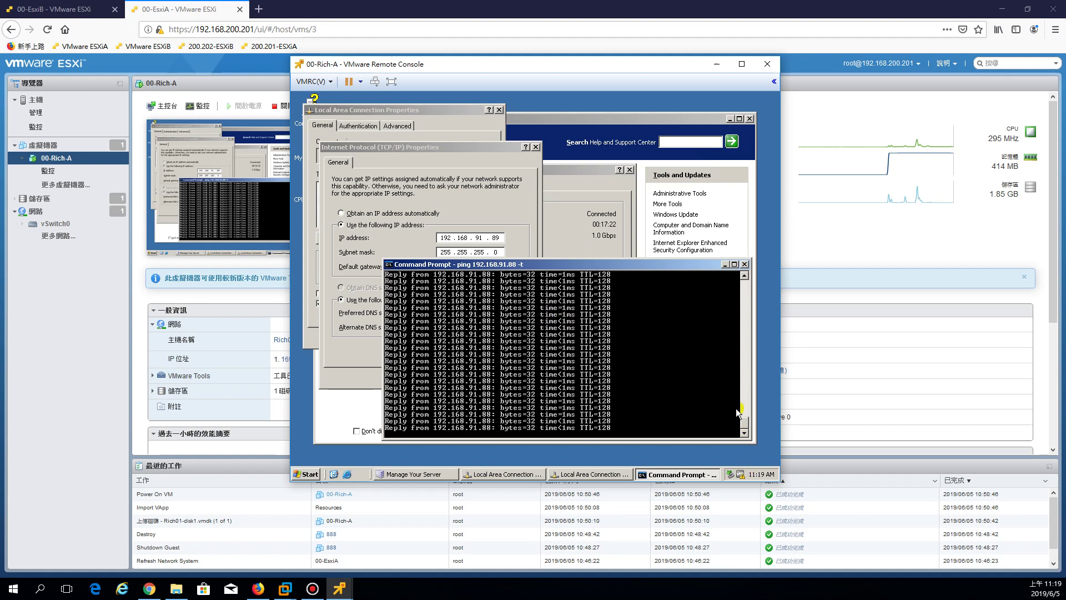
- Reopen the guest's VMware Tools properties, review the Devices, Scripts, Shrink and About pages, and close the dialog without changes
right_click(740, 476)
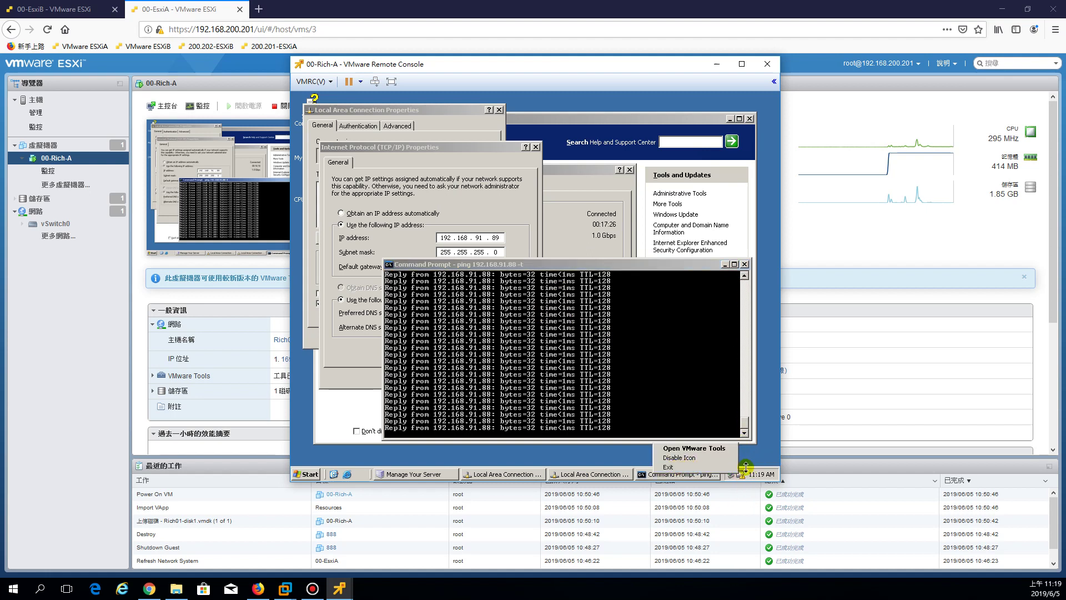
click(744, 473)
double_click(742, 475)
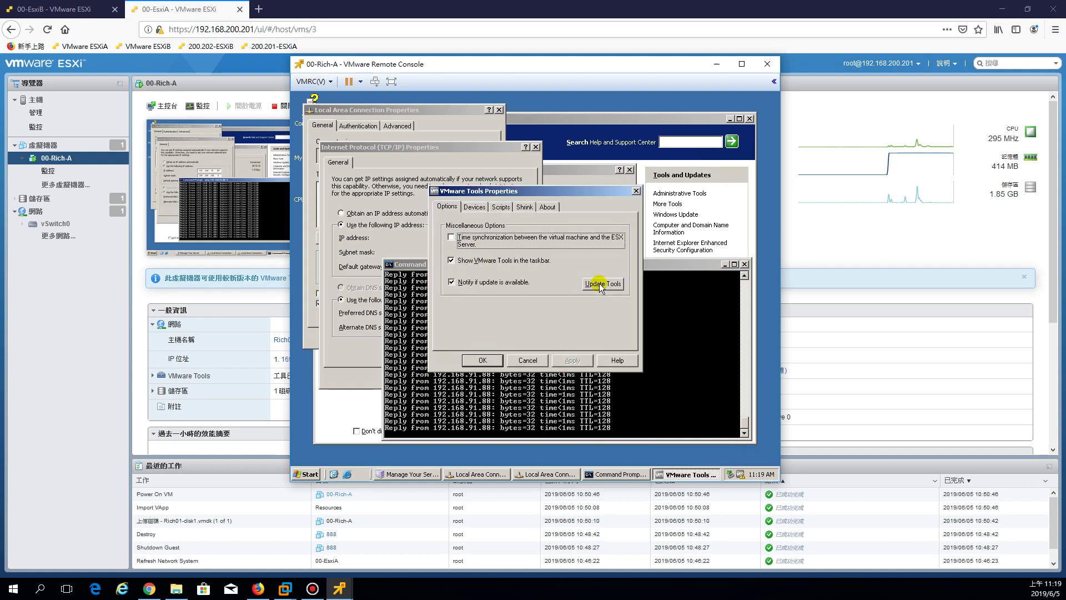
click(475, 207)
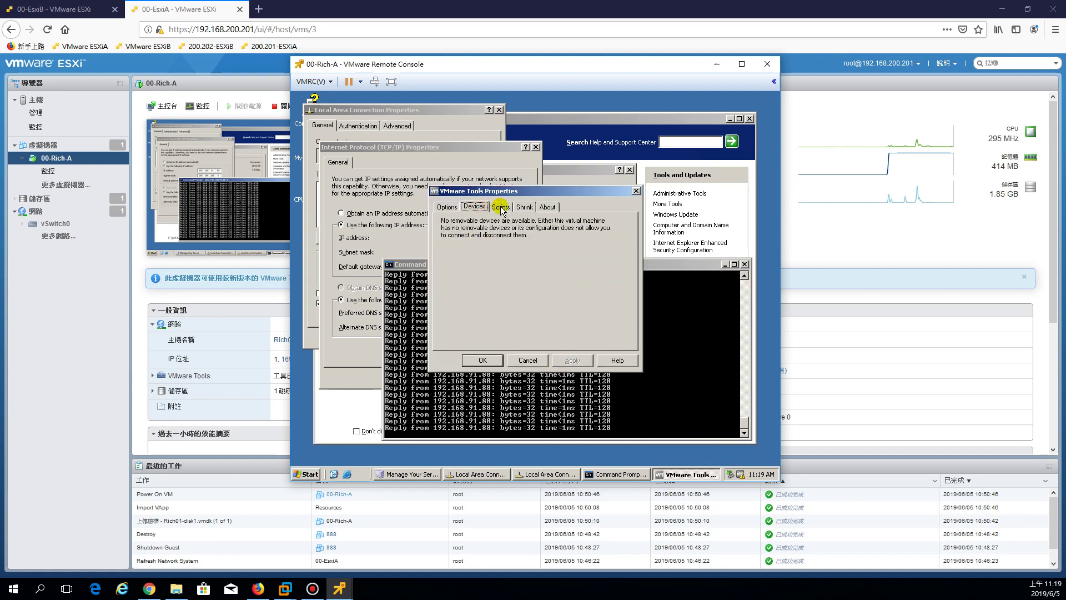
click(503, 208)
click(523, 208)
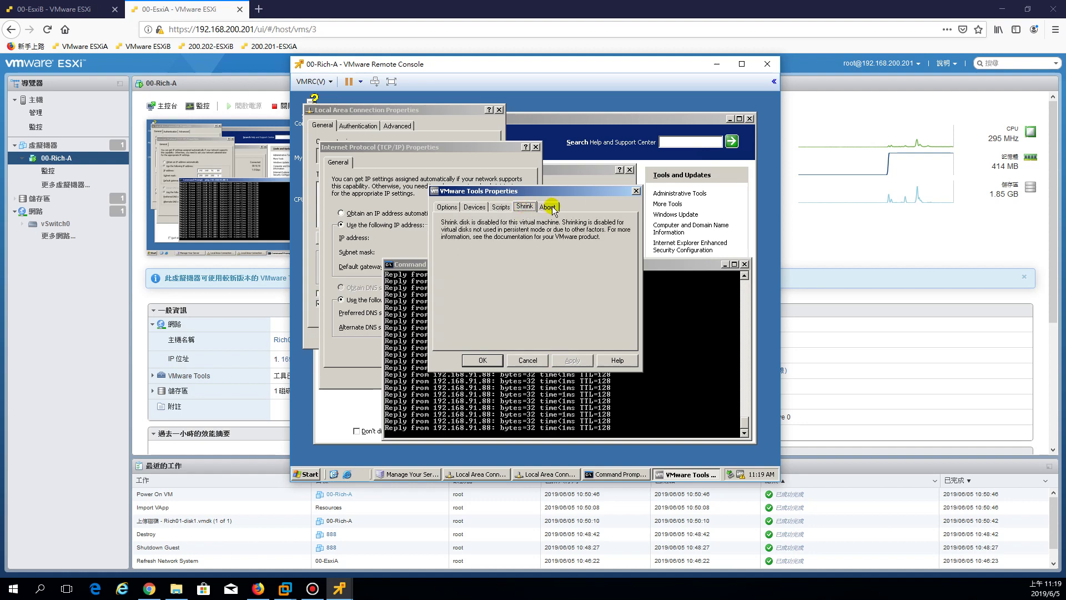
click(553, 208)
click(539, 365)
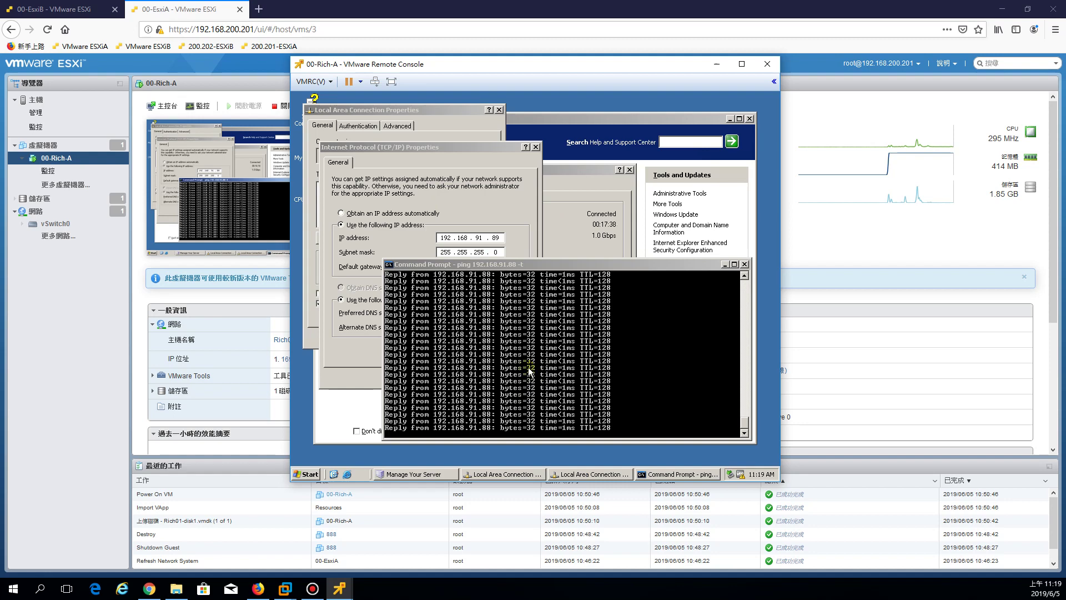
- Accept and close the guest's TCP/IP and Local Area Connection properties, and close the connection status window
click(514, 151)
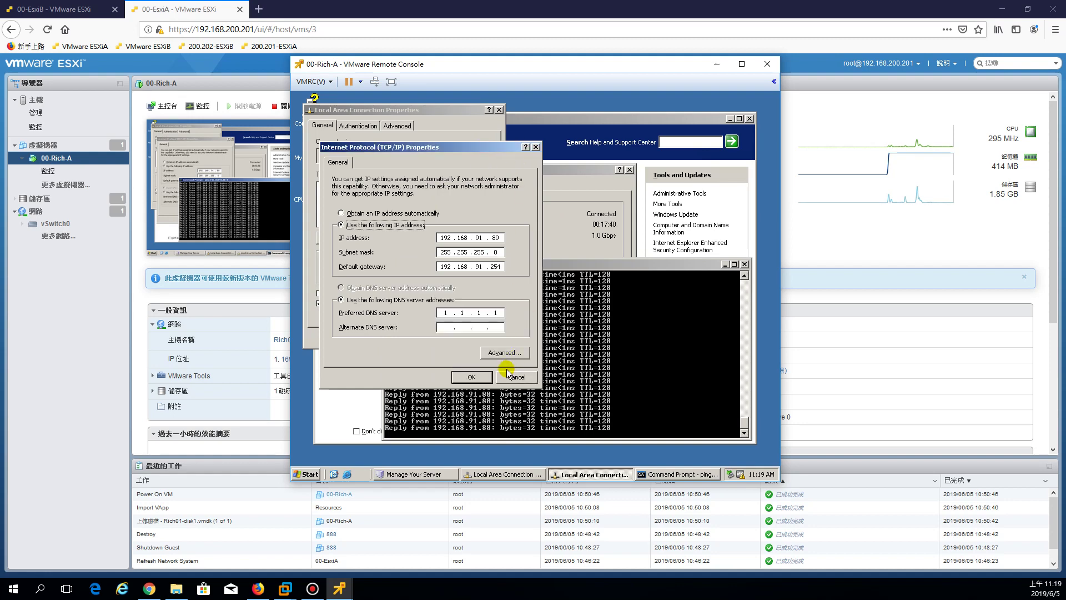
click(482, 375)
click(440, 335)
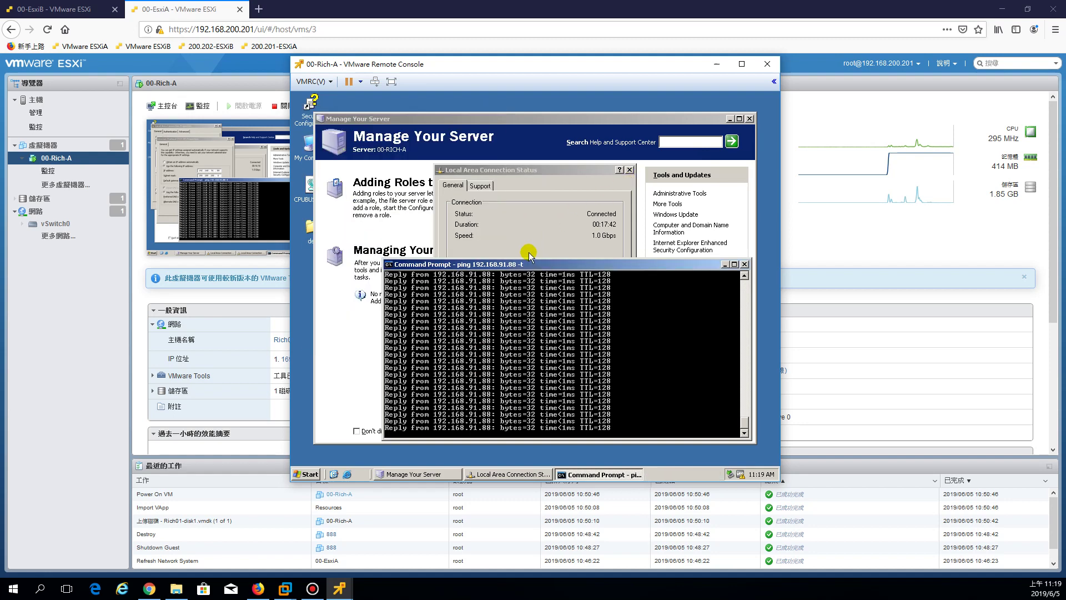
click(539, 171)
click(611, 397)
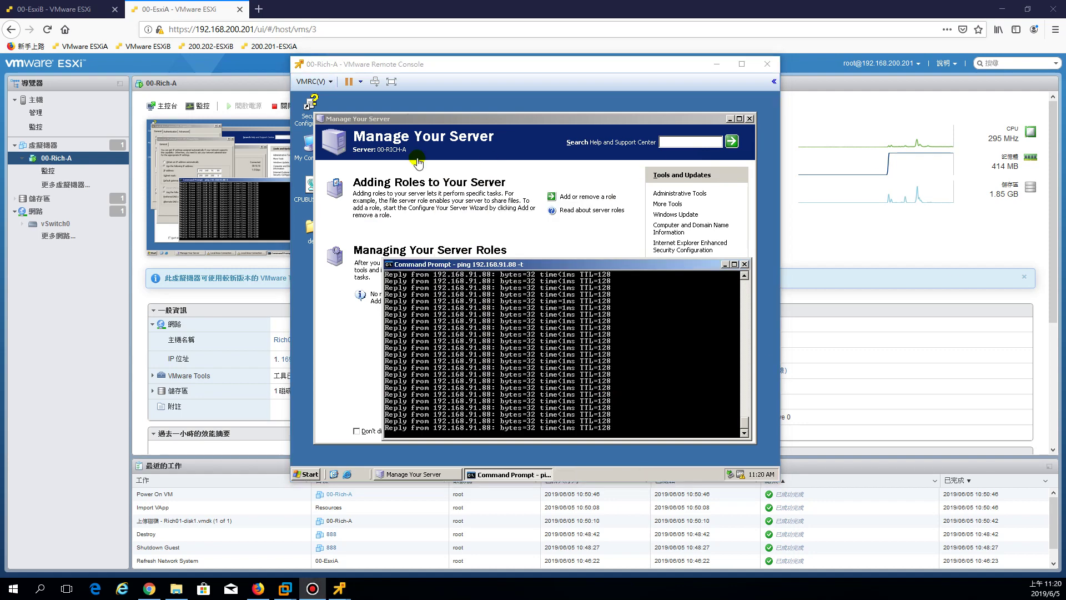
- Move the console aside, return to the ESXi host page and request the VMware Tools upgrade for the 00-Rich-A guest operating system
drag(333, 66, 310, 69)
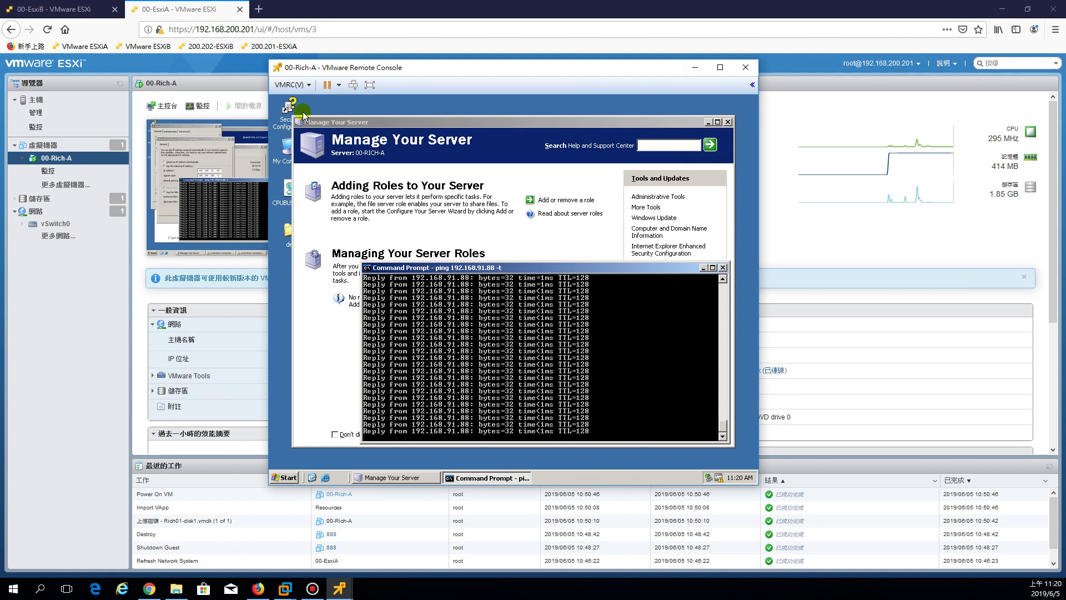
drag(327, 67, 562, 75)
click(235, 289)
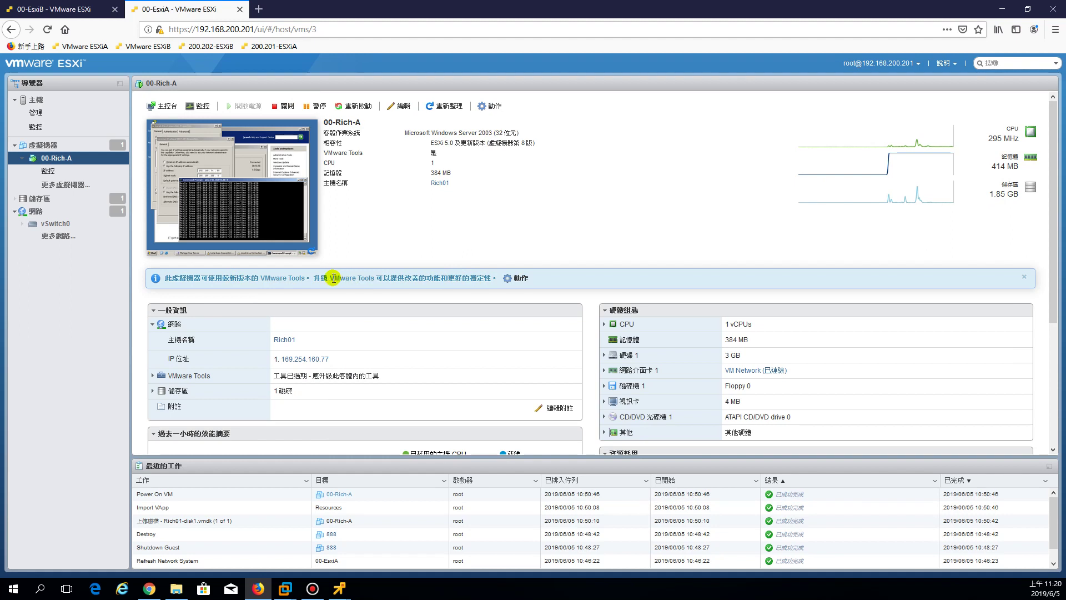
click(509, 280)
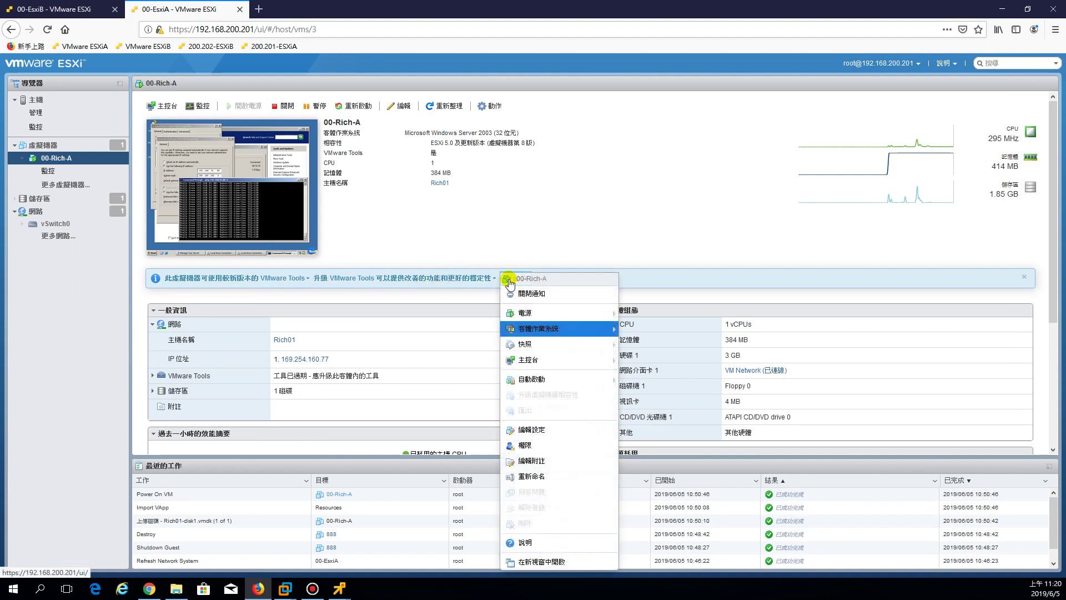
mouse_move(544, 329)
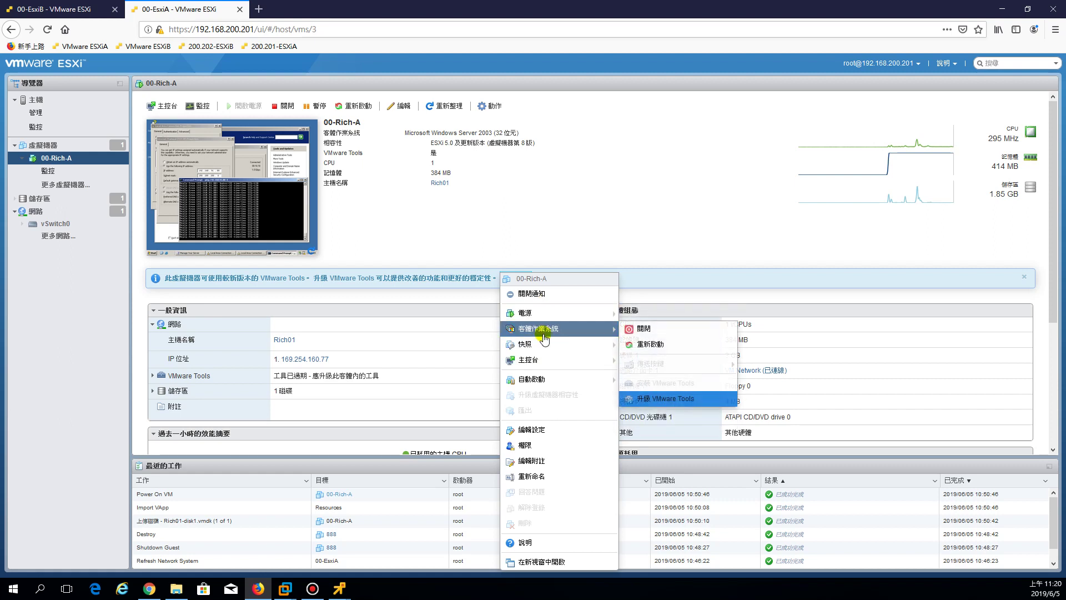
click(649, 400)
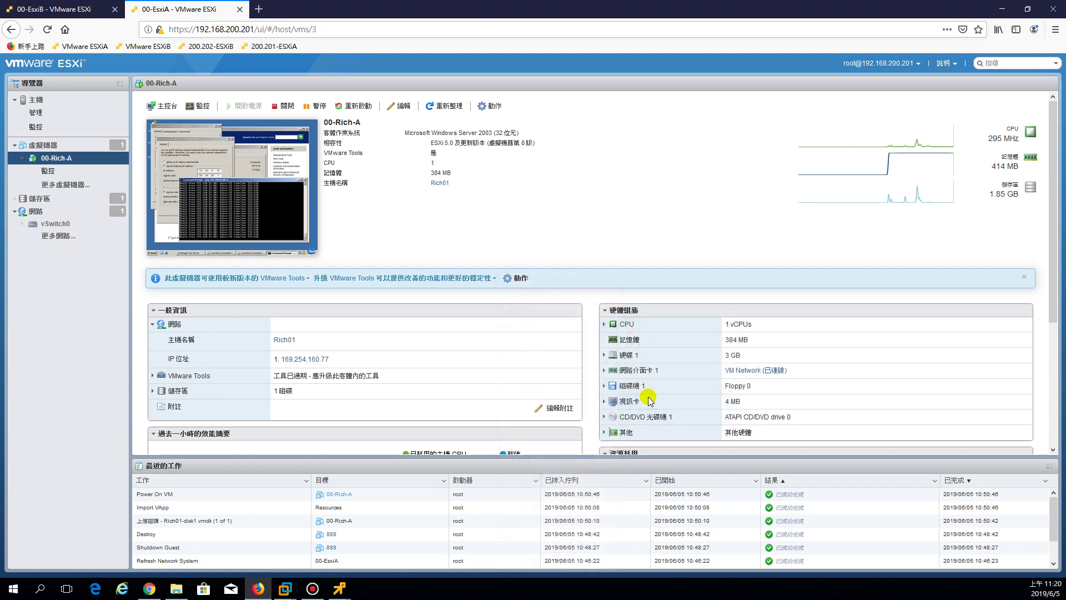
- Bring up the 00-Rich-A console, open Windows Explorer in the guest, and expand the dell folder and My Computer
mouse_move(342, 594)
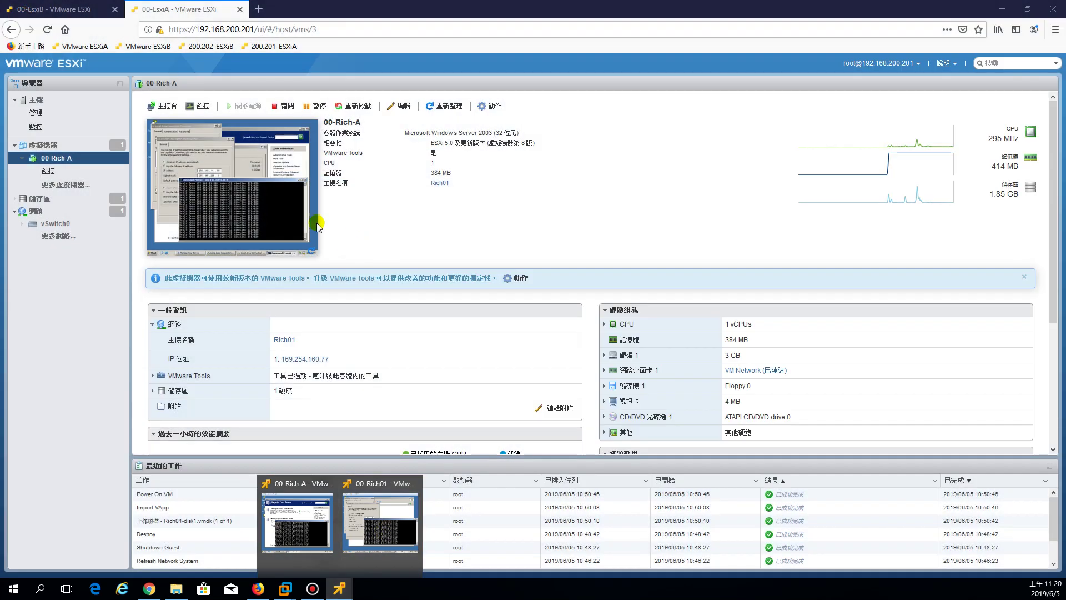
click(162, 105)
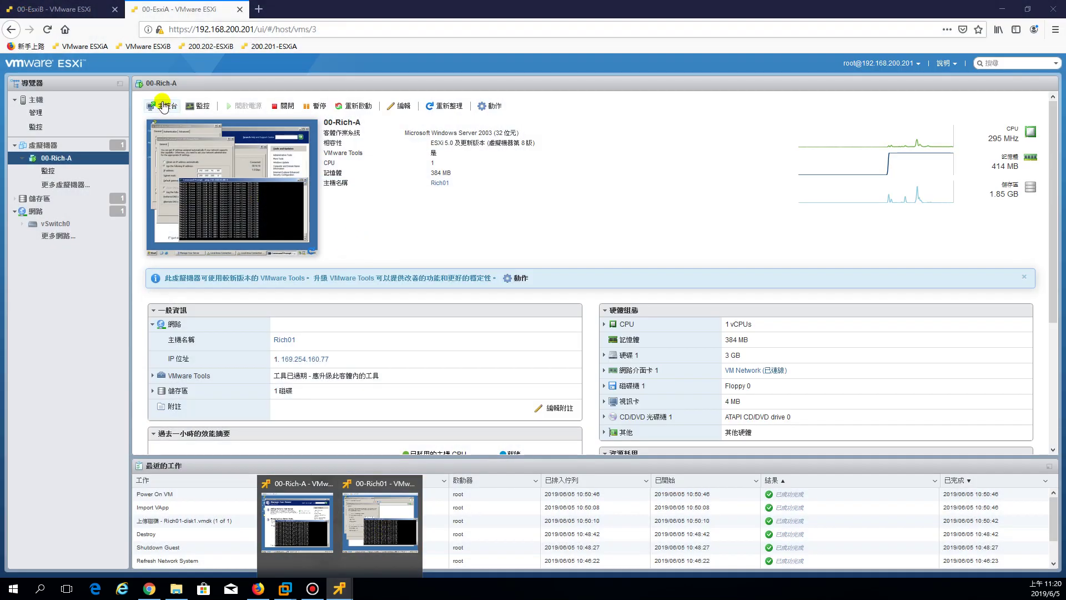
click(289, 505)
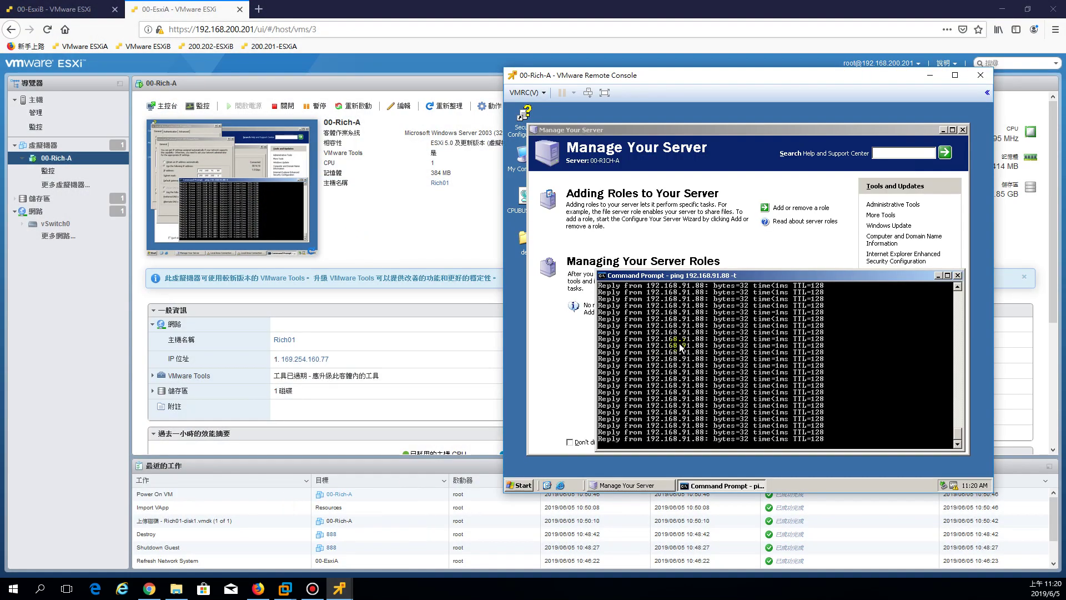
click(521, 486)
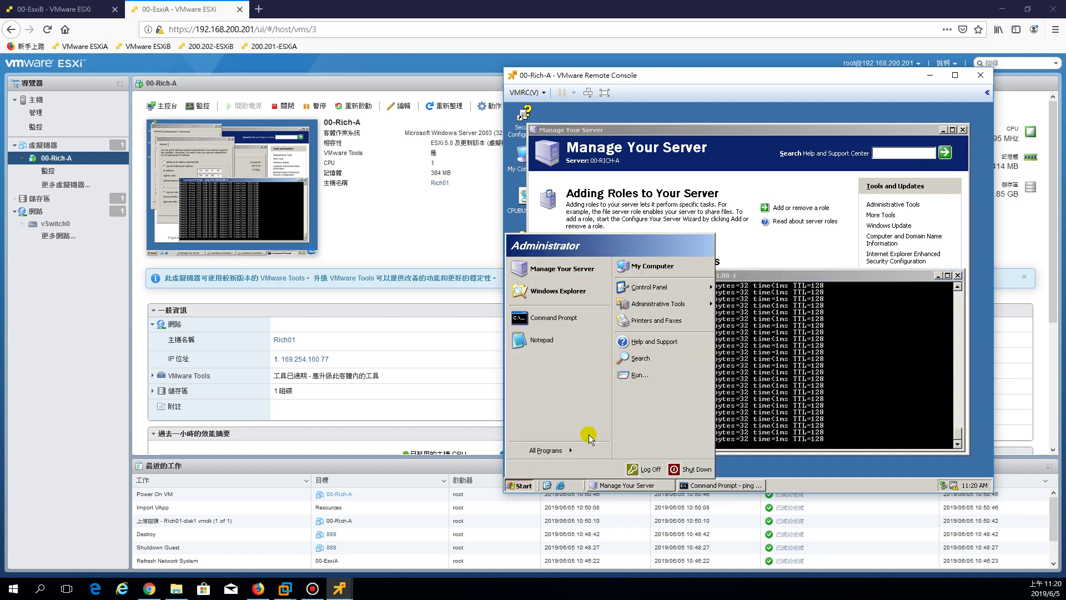
click(560, 291)
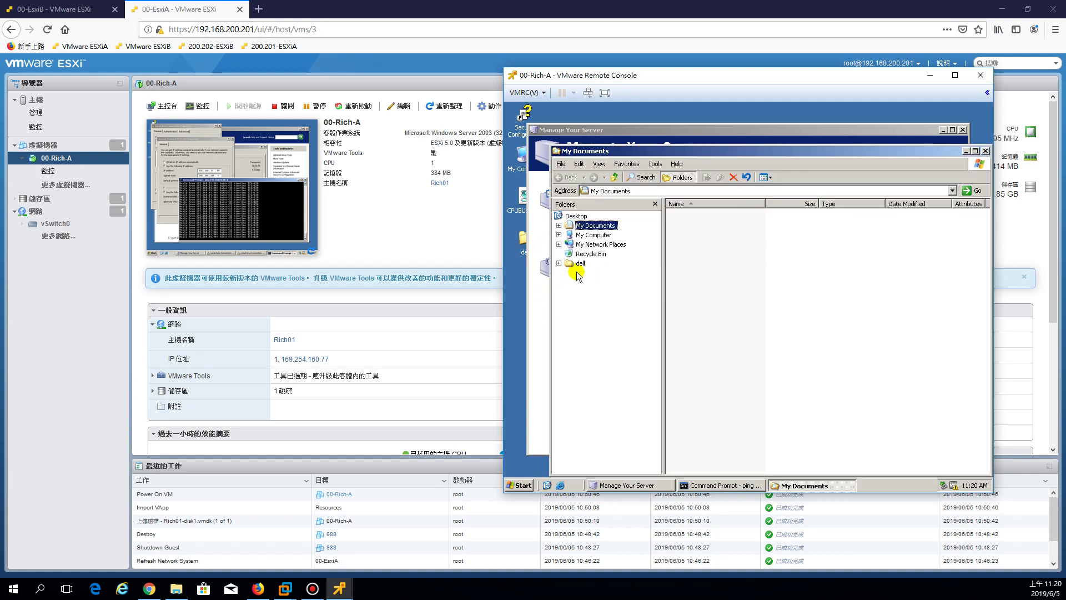
click(559, 263)
click(559, 235)
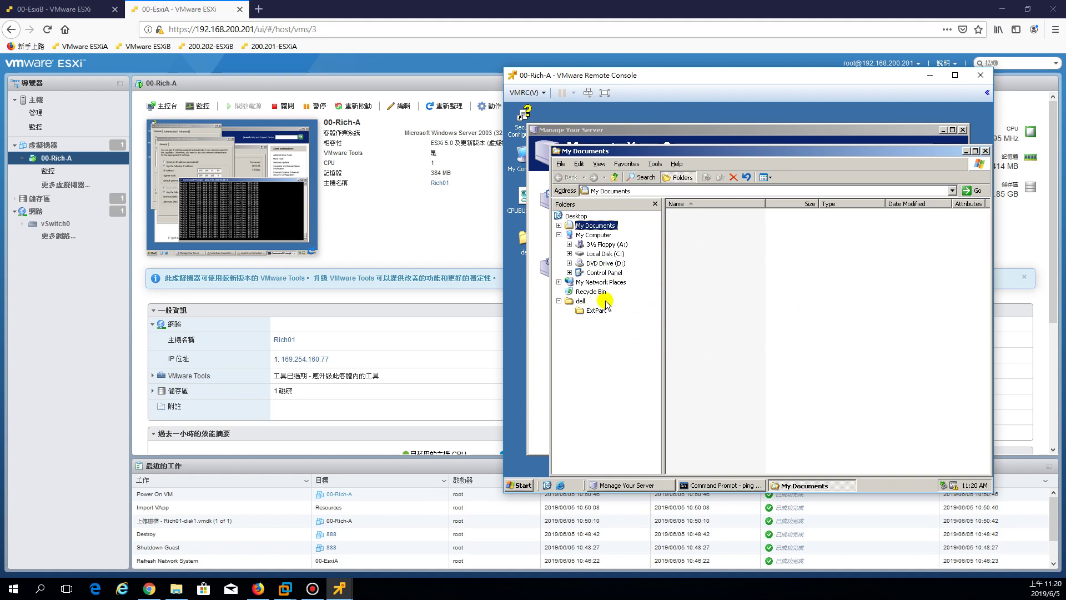
- Reposition the 00-Rich-A console, check its VMware Tools update command without running it, and view the drives under the guest's My Computer
drag(654, 151, 642, 137)
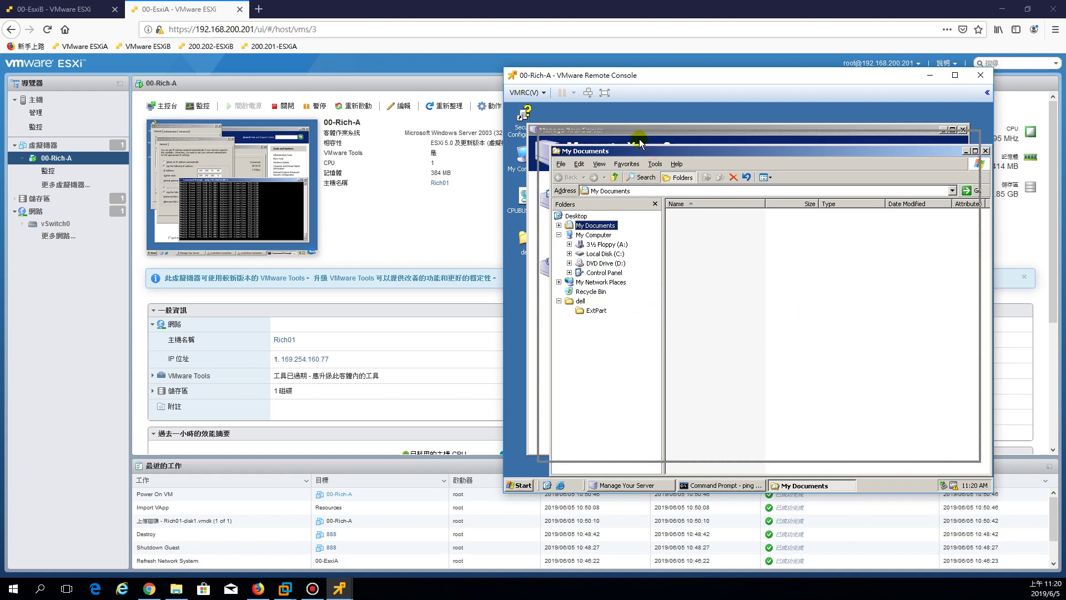
drag(718, 78, 506, 56)
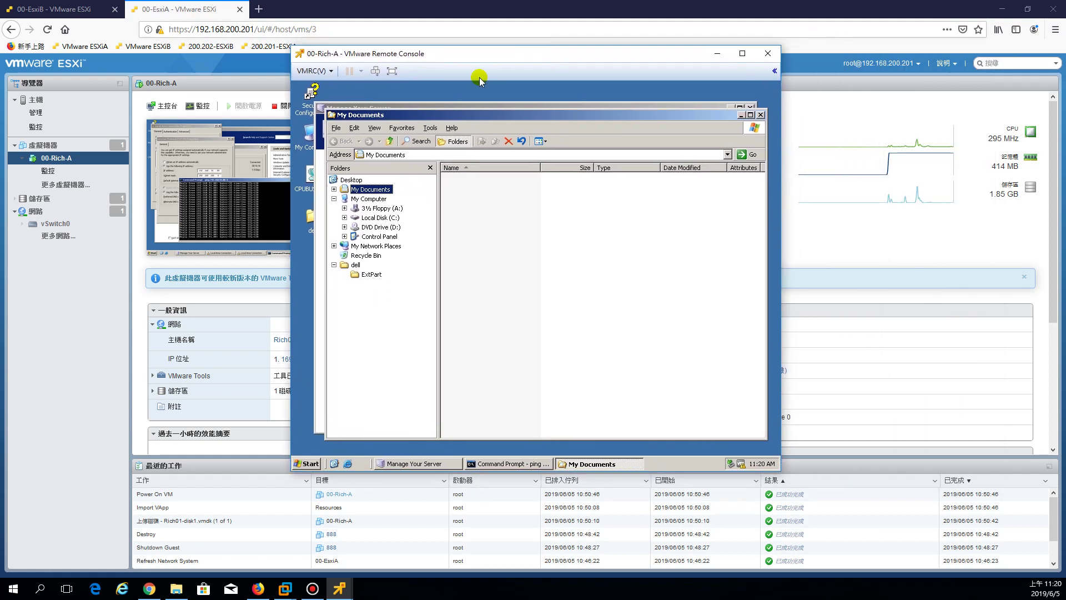
click(325, 71)
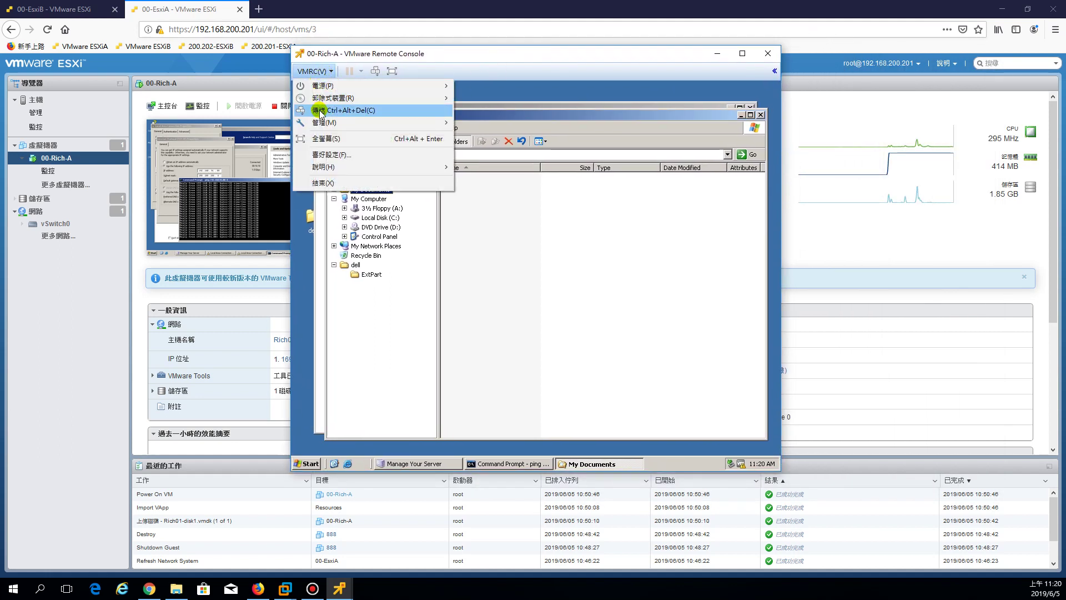
mouse_move(324, 124)
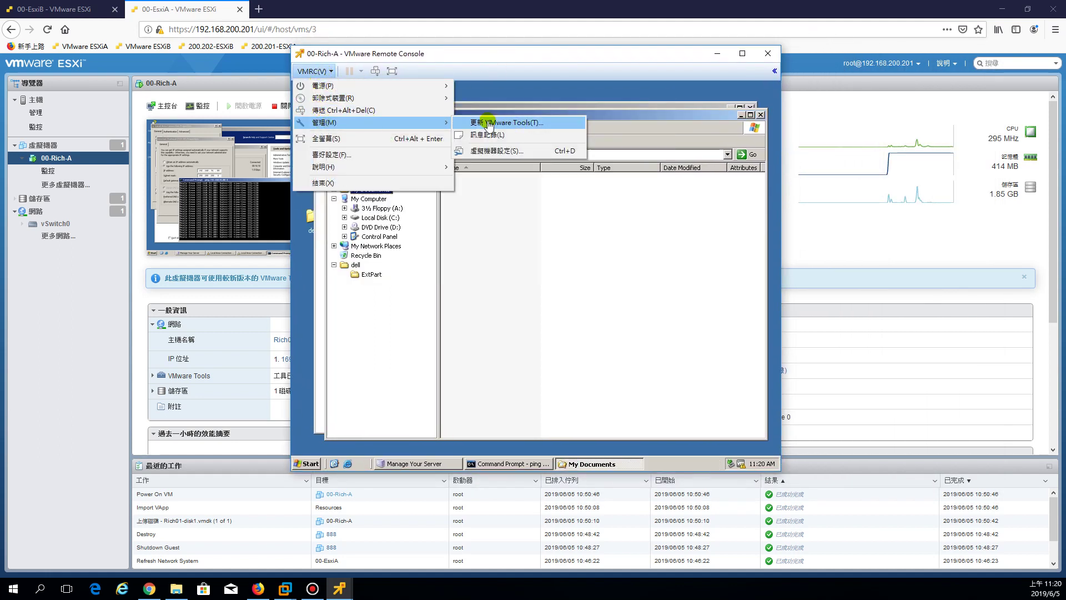
click(630, 91)
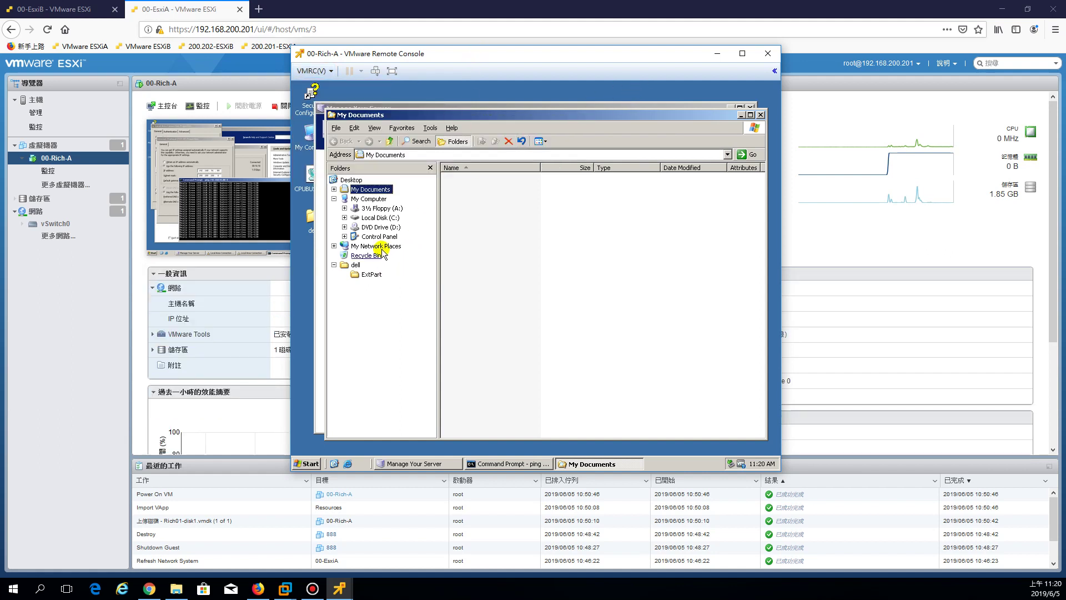
click(367, 199)
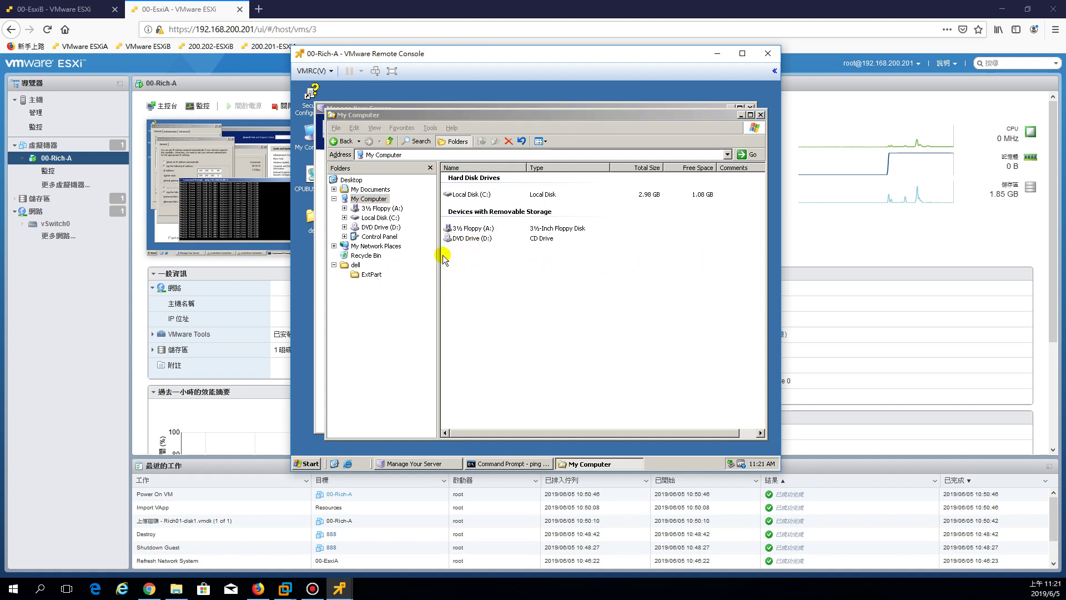
click(492, 154)
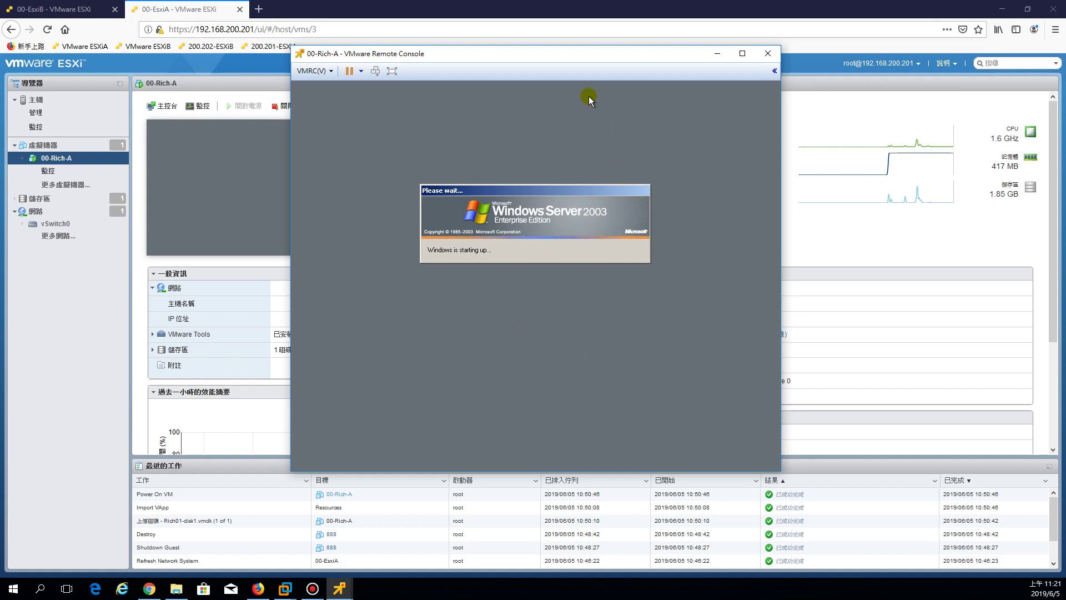
- Send Ctrl+Alt+Del to the restarted 00-Rich-A guest and log on as Administrator with the account password
drag(556, 53, 598, 50)
drag(461, 57, 482, 49)
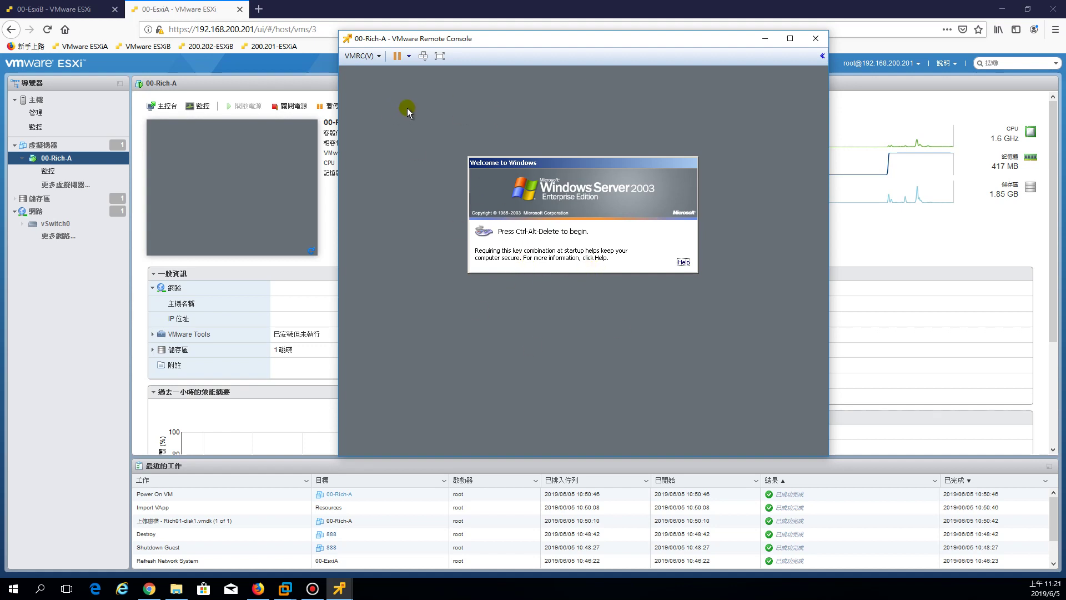
click(361, 56)
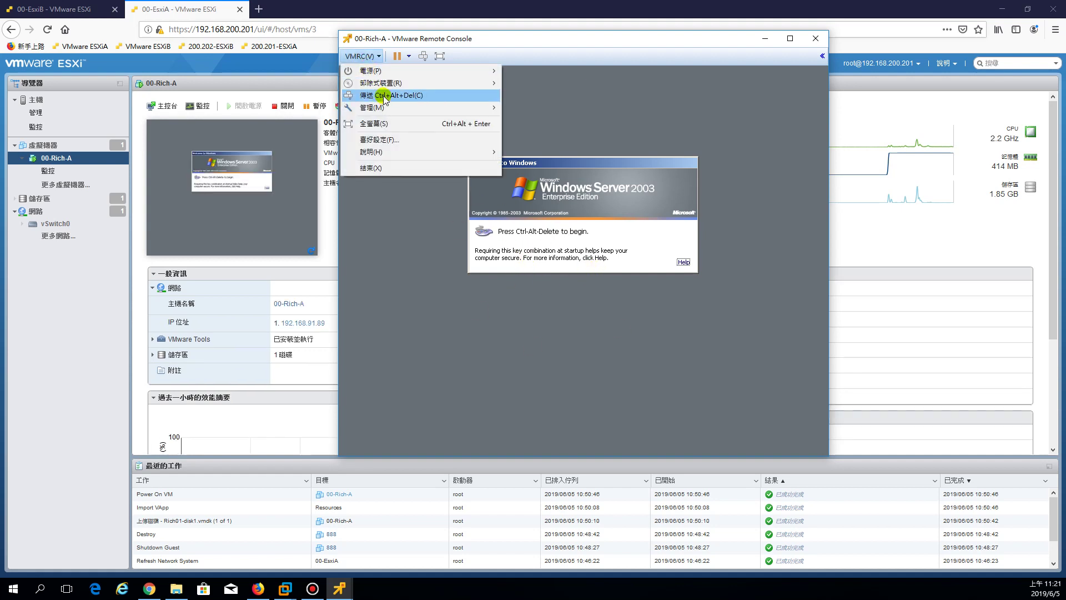
click(445, 95)
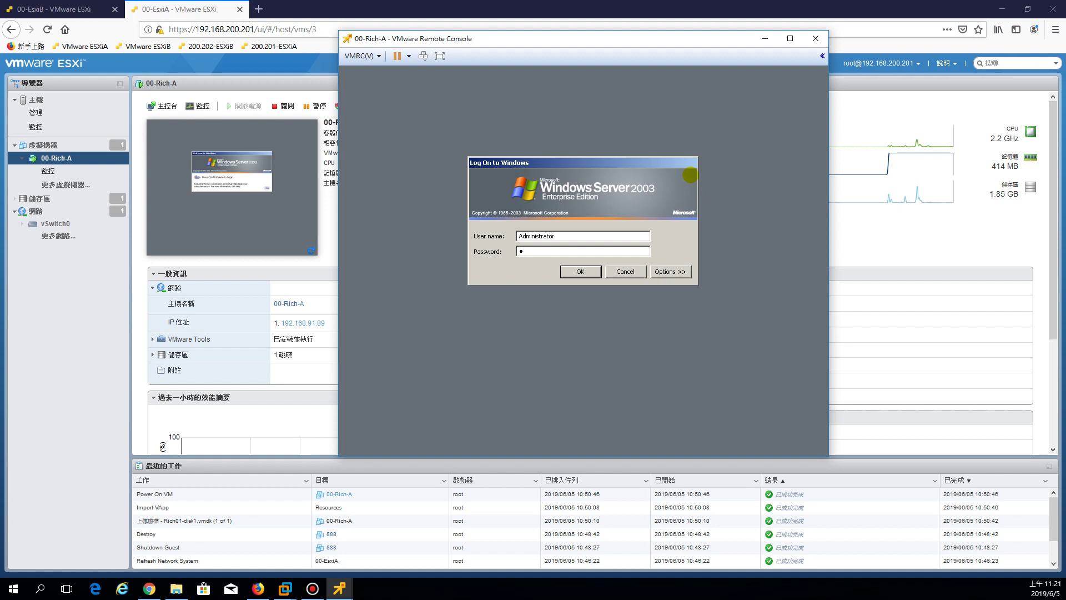
key(Return)
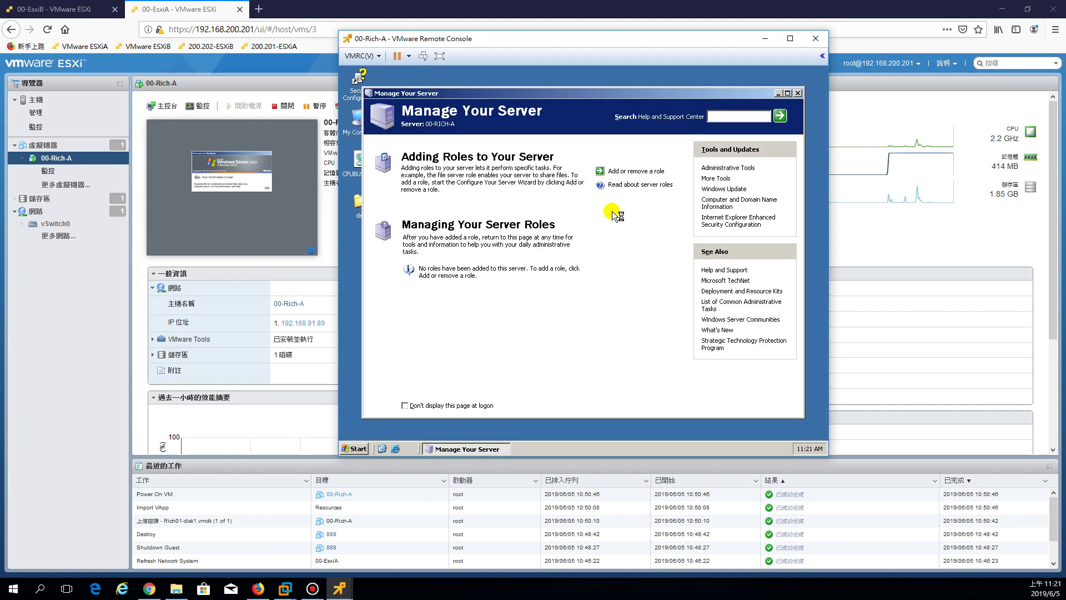
- Bring up the 00-Rich01 console and place it beside the 00-Rich-A console
drag(492, 34, 681, 36)
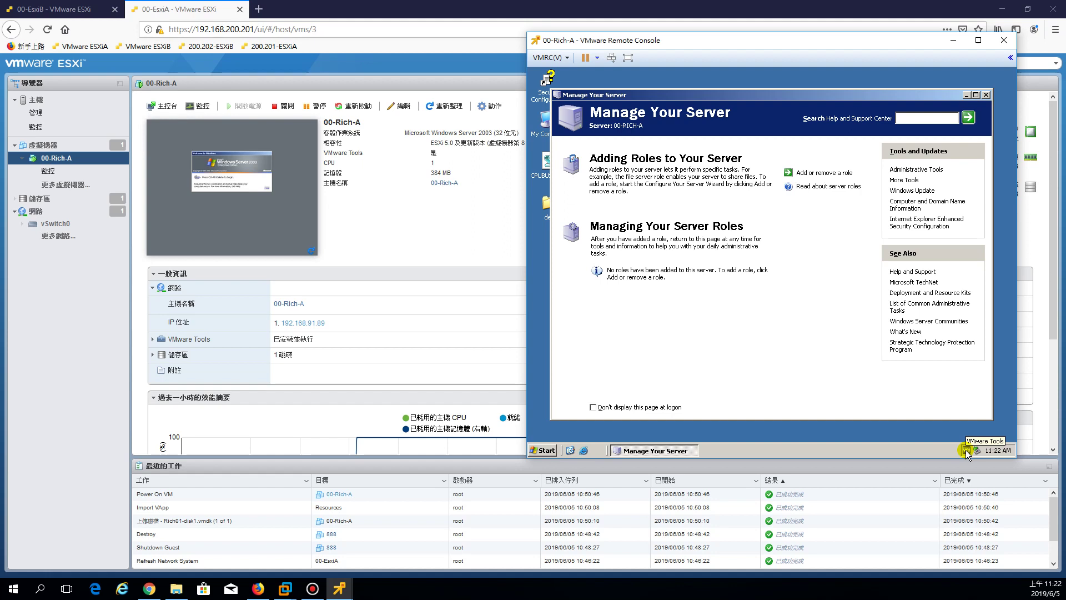
click(340, 589)
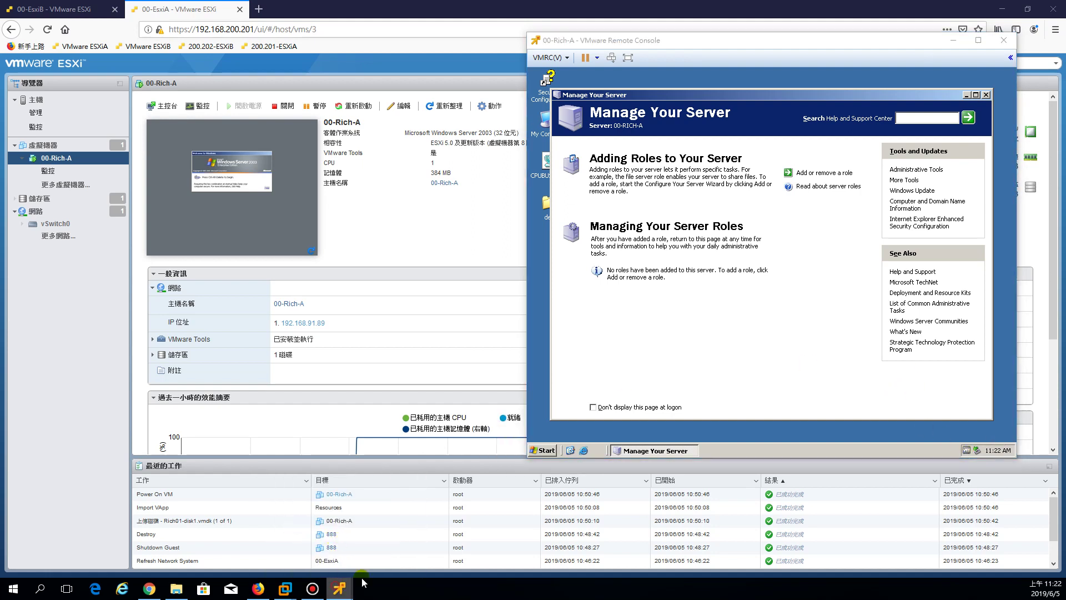
click(372, 525)
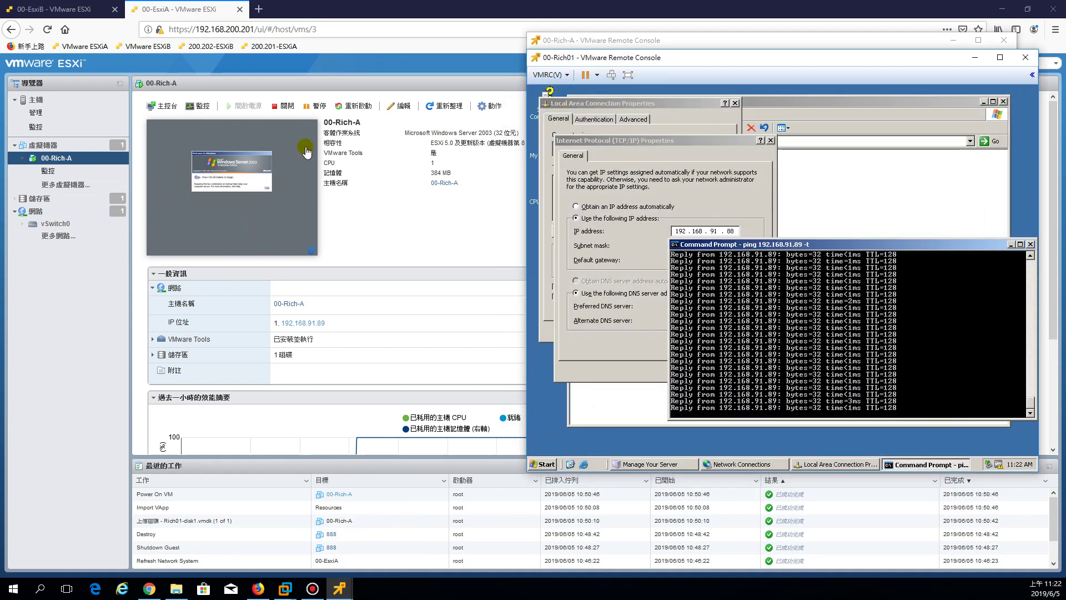
drag(637, 61, 146, 67)
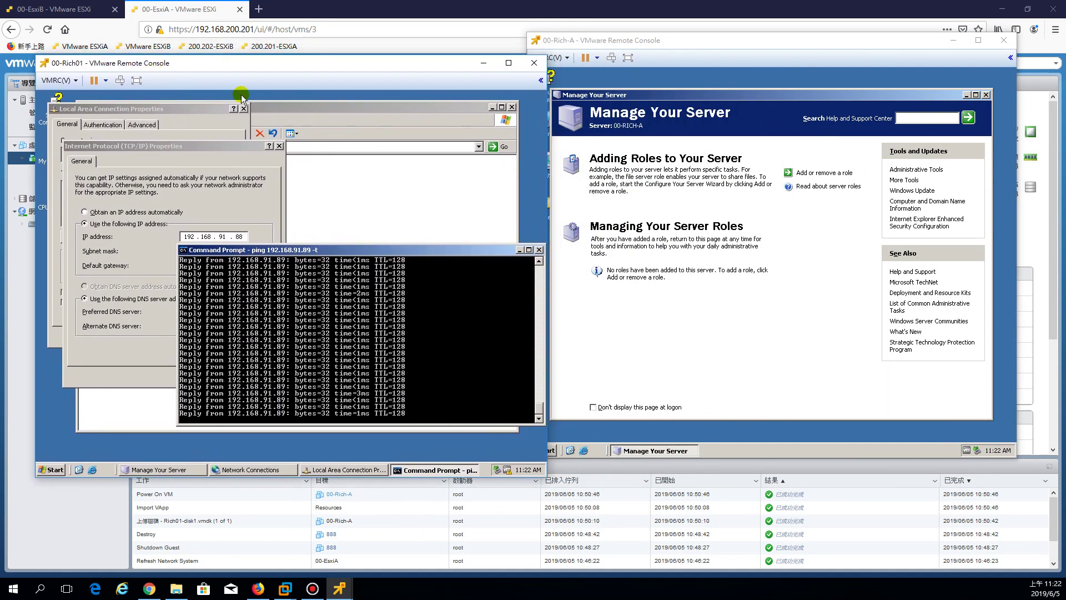
- Close the TCP/IP properties, Local Area Connection properties and Network Connections windows in the 00-Rich01 guest
click(279, 146)
click(175, 334)
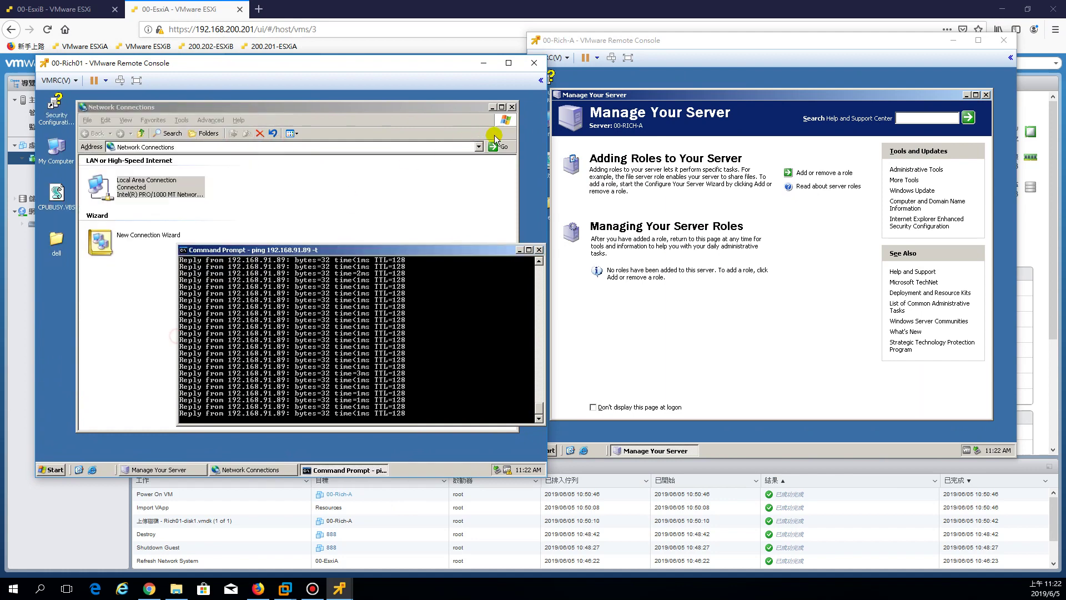
click(512, 106)
- Start the VMware Tools update for 00-Rich01 from its console and align the two console windows side by side
click(56, 82)
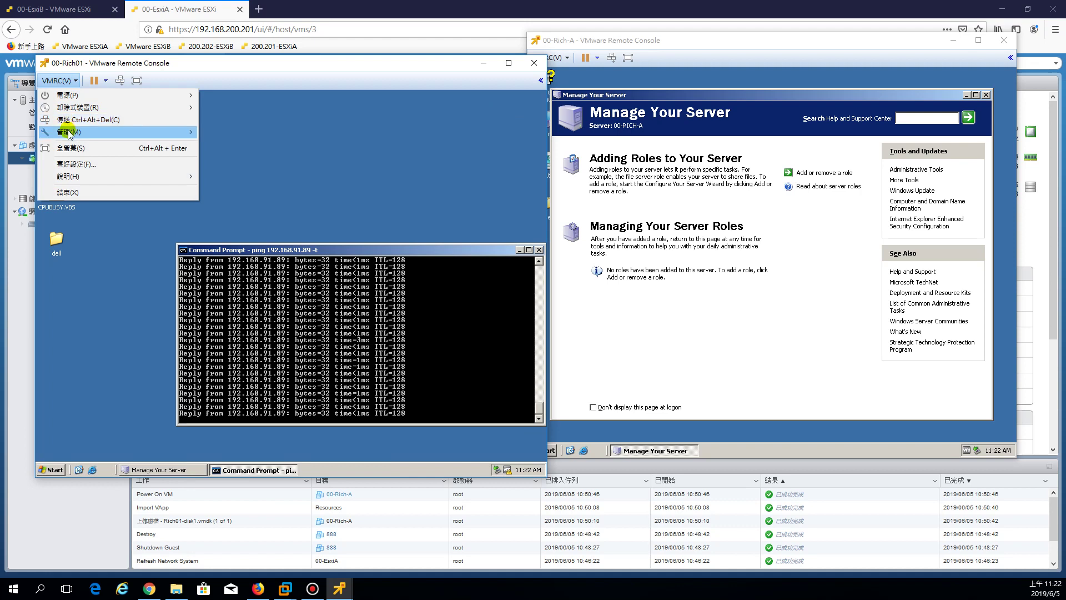
mouse_move(69, 132)
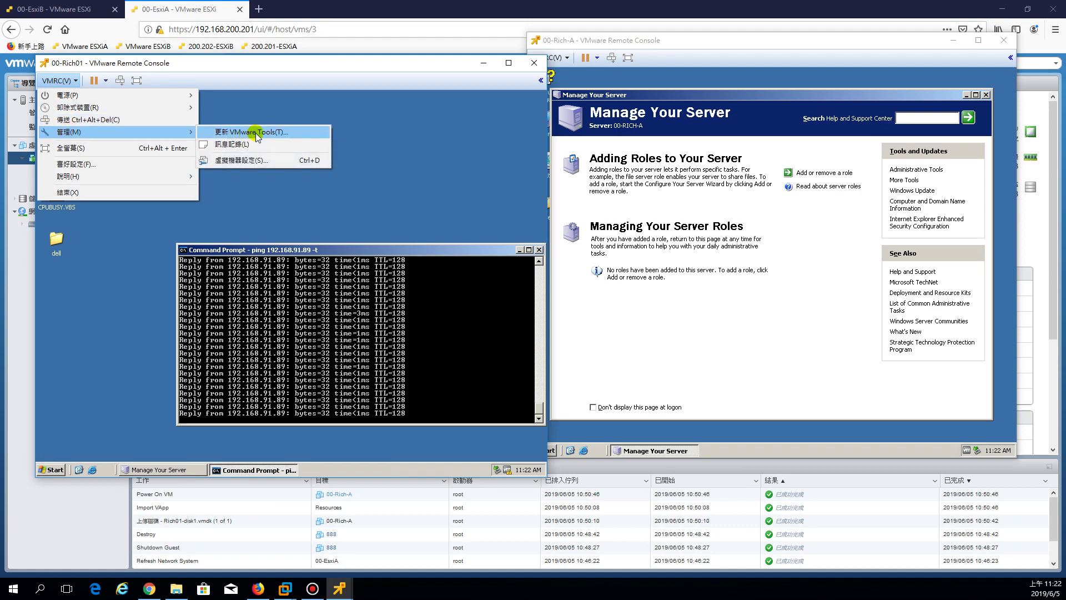
click(257, 133)
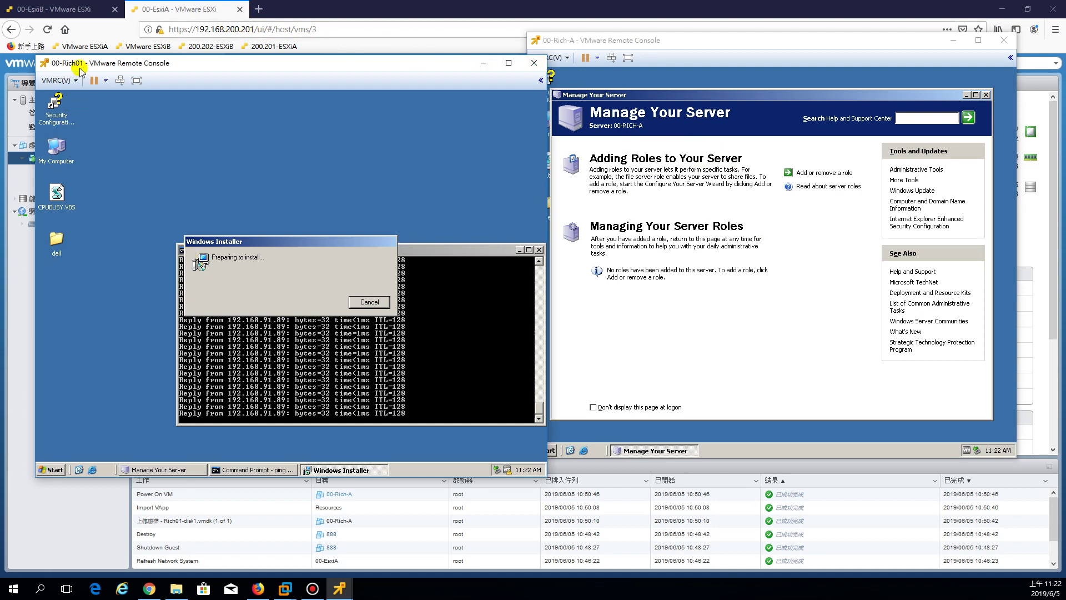
drag(81, 71, 61, 75)
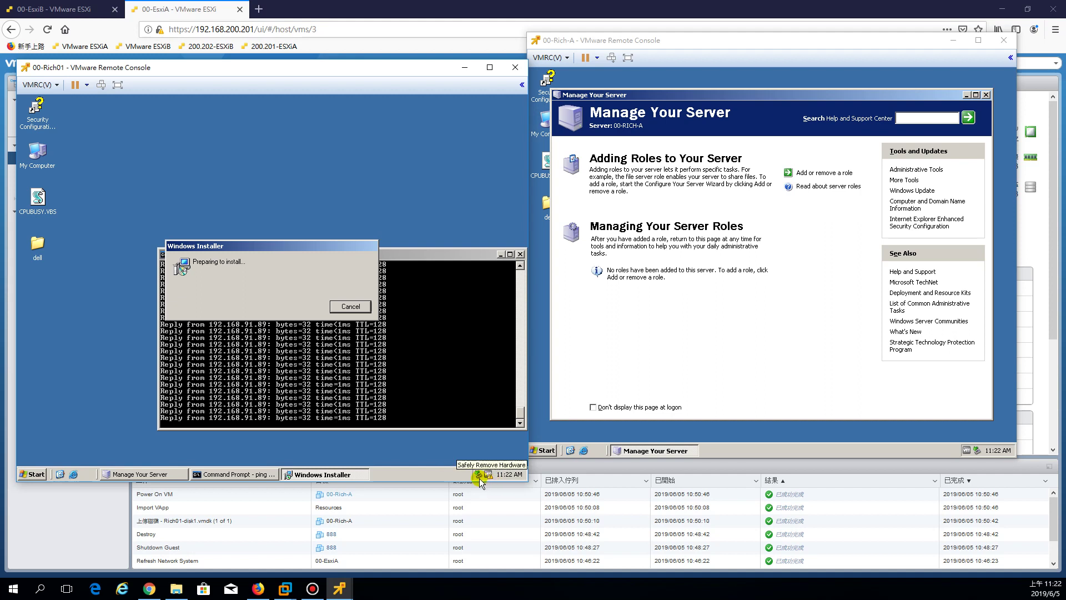
drag(739, 40, 758, 68)
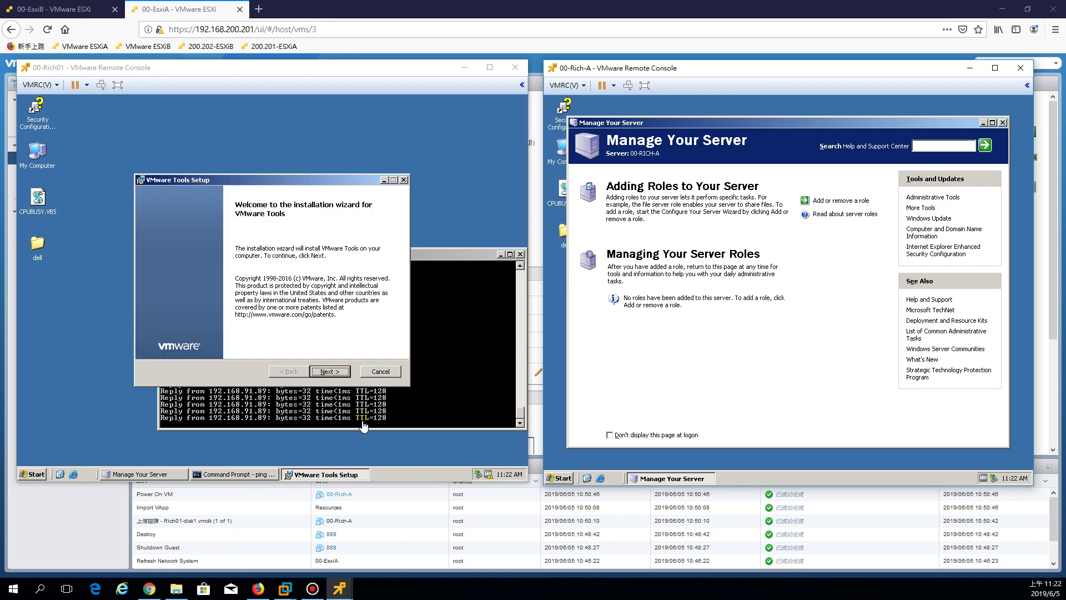
- Install VMware Tools in the 00-Rich01 guest with the Typical setup type, finish the wizard and restart the guest
click(339, 375)
click(330, 372)
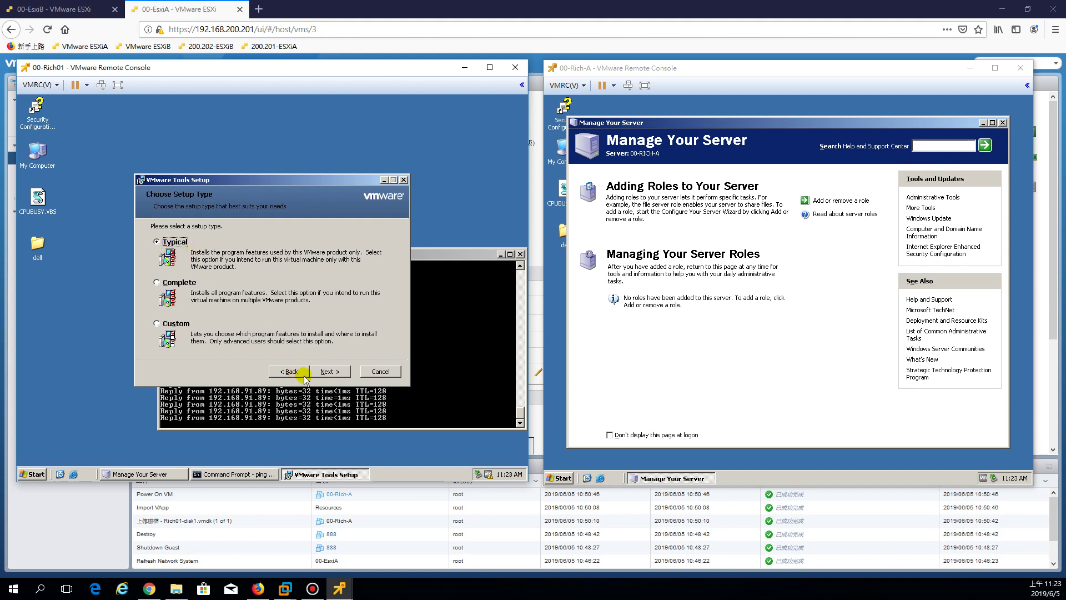
click(328, 373)
click(328, 373)
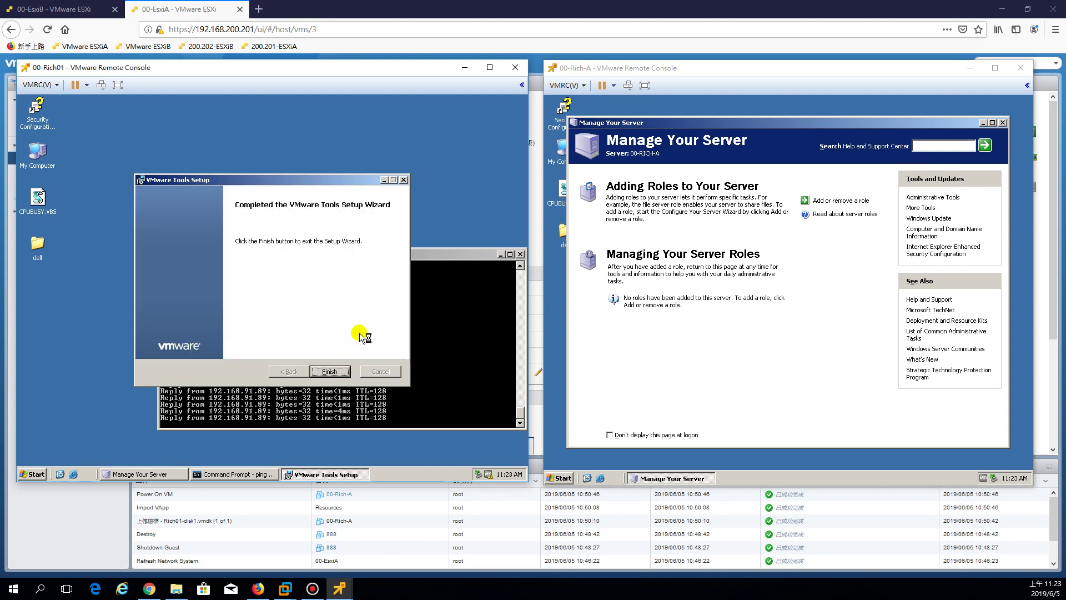
click(329, 372)
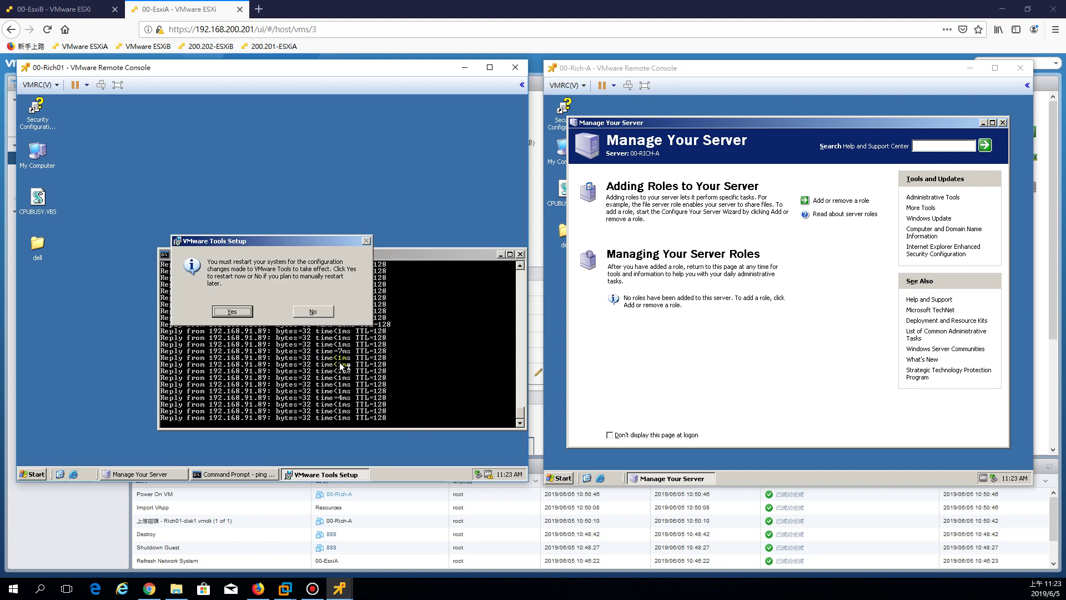
click(233, 312)
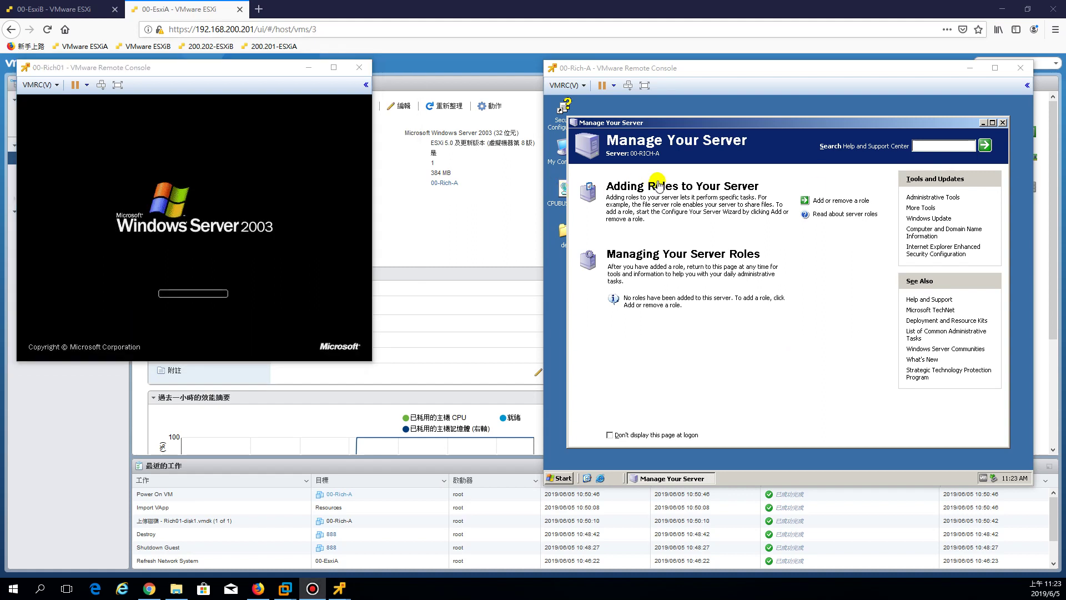
- Minimize the ESXi browser window so that only the two guest consoles remain on the desktop
click(712, 68)
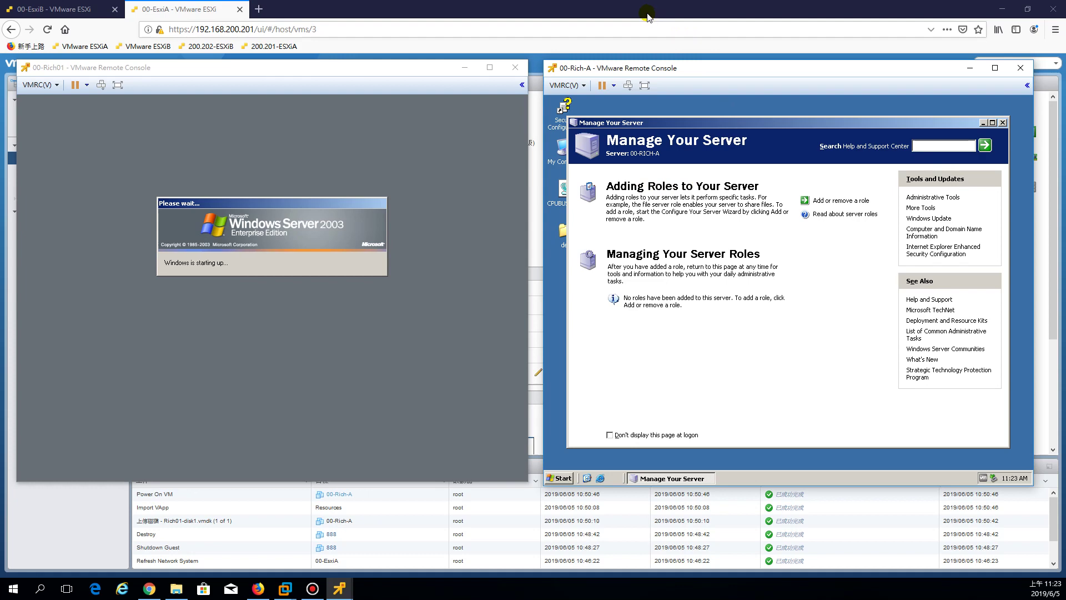
double_click(805, 10)
key(super+Down)
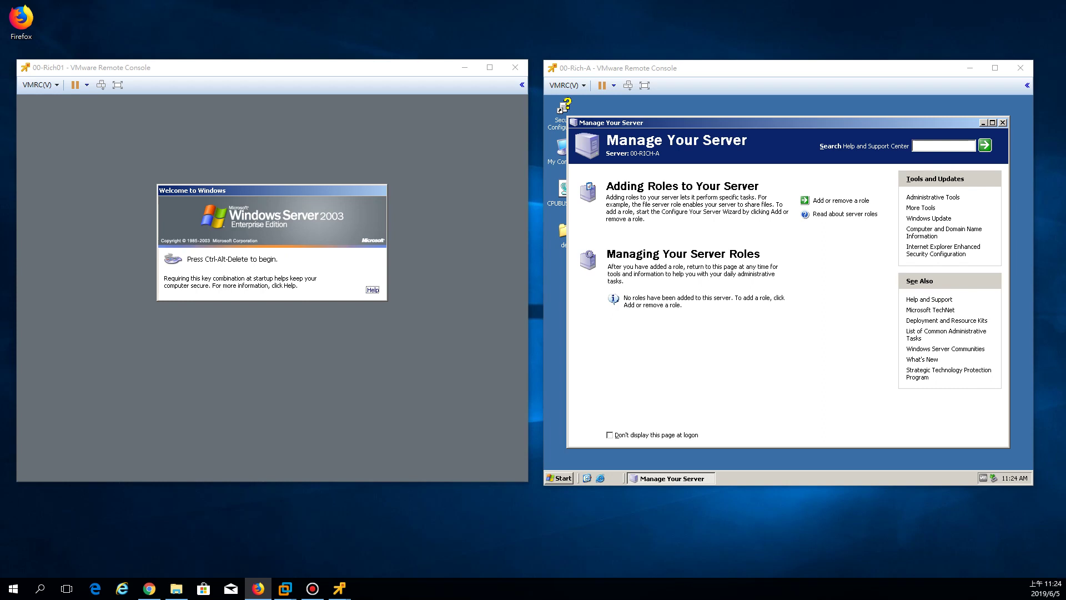
- Bring up the logon prompt in the 00-Rich01 guest and log on as Administrator
click(233, 288)
click(44, 85)
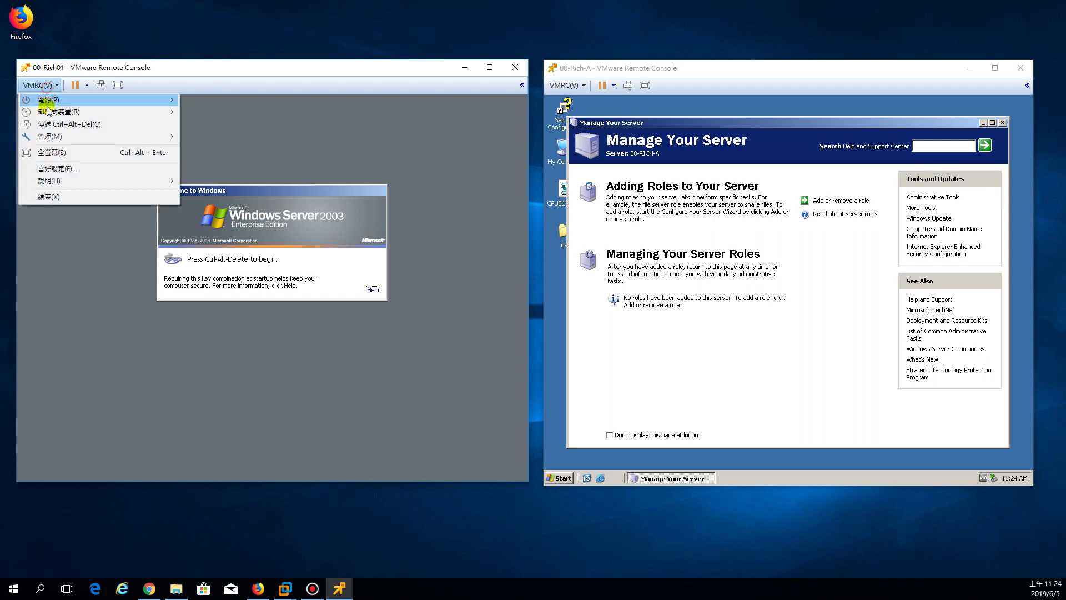
click(53, 124)
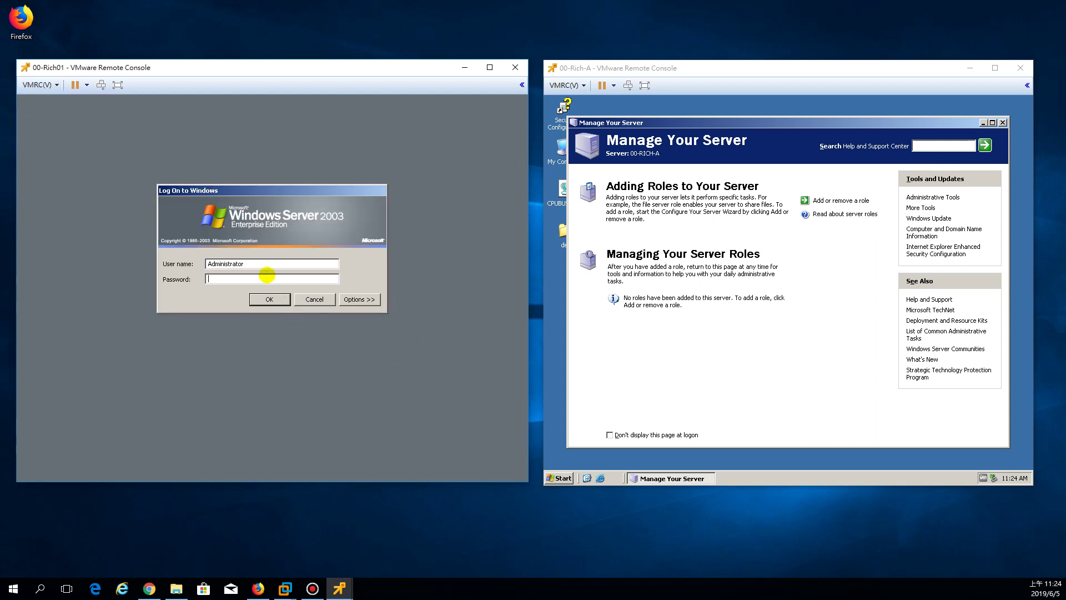
key(Return)
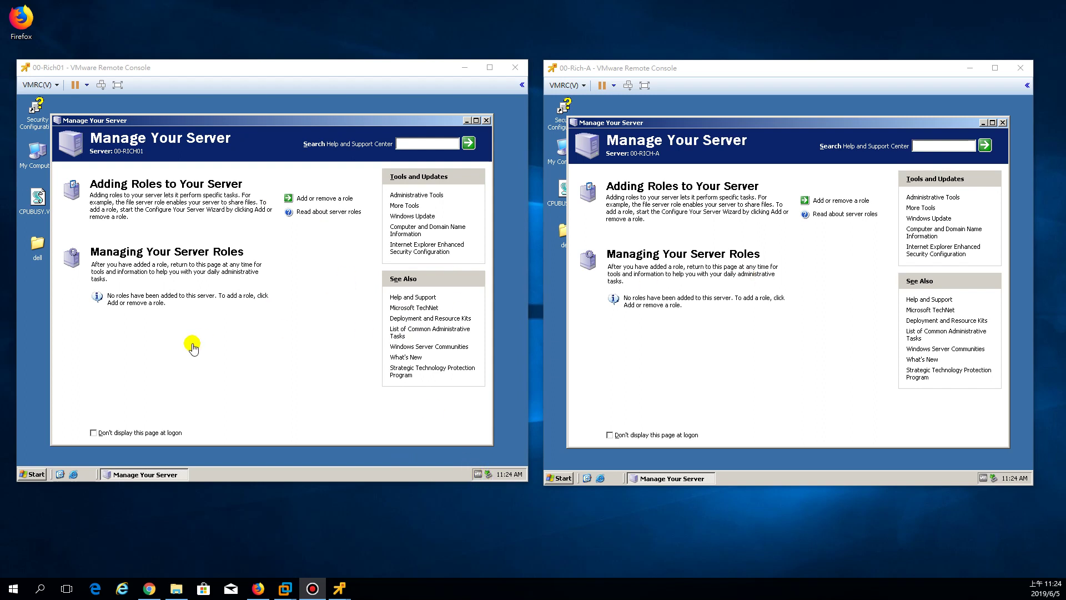
- Reposition the 00-Rich-A and 00-Rich01 console windows so that they sit next to each other without overlapping
click(106, 460)
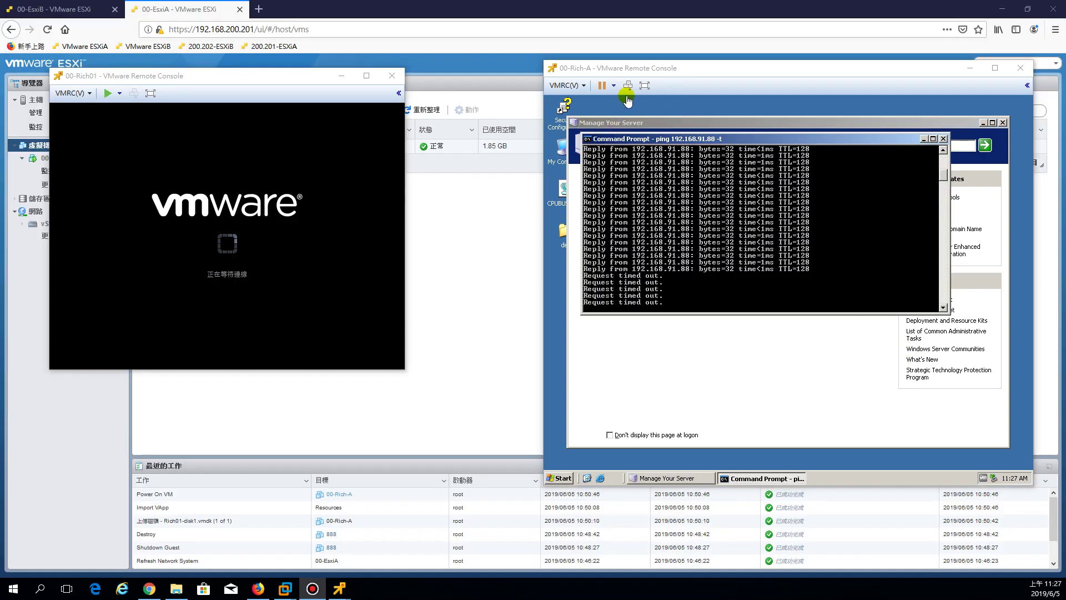
drag(634, 72, 624, 64)
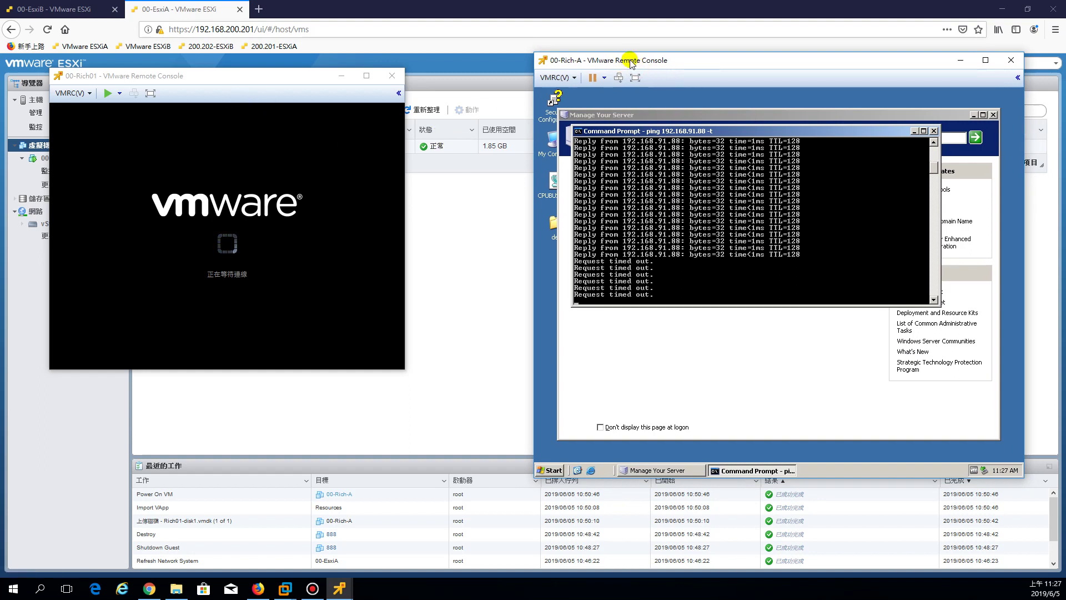
drag(223, 76, 319, 159)
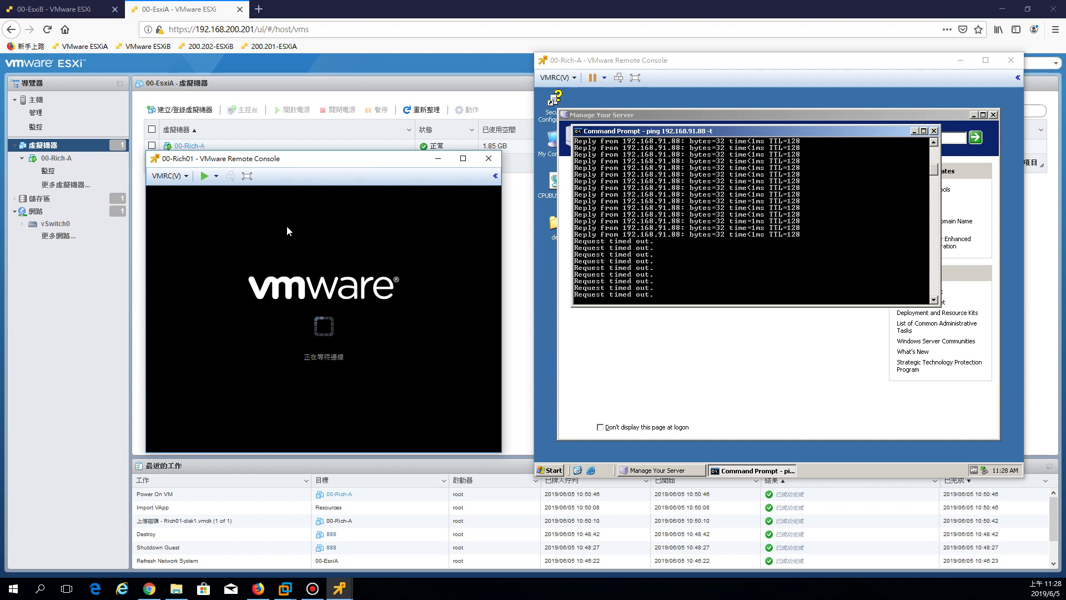
click(686, 100)
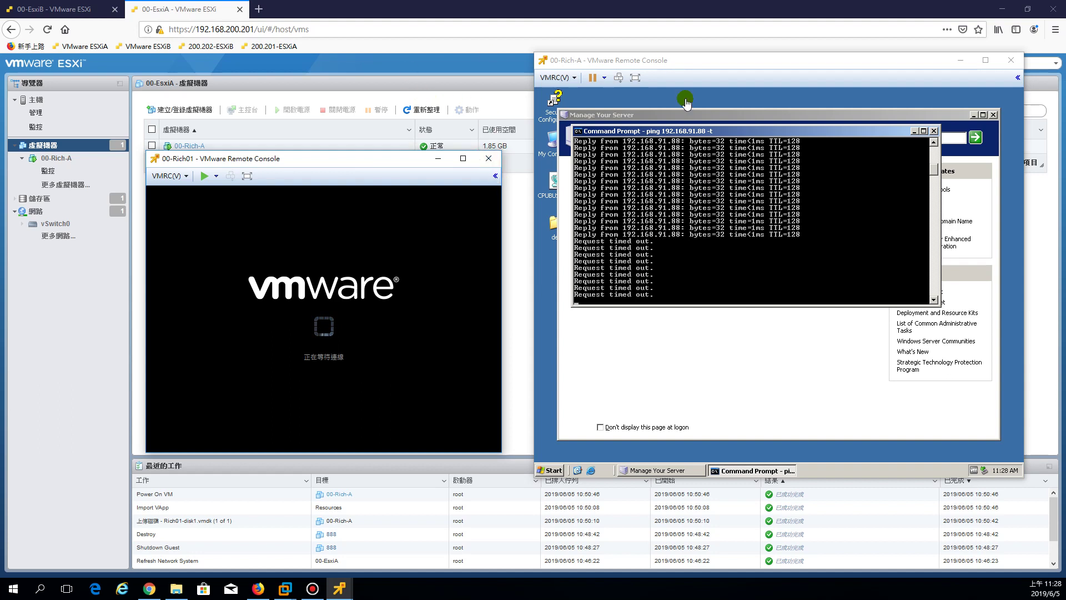
- Open the 00-Rich-A virtual machine on the 00-EsxiA host and examine its compatibility version and available actions
click(475, 14)
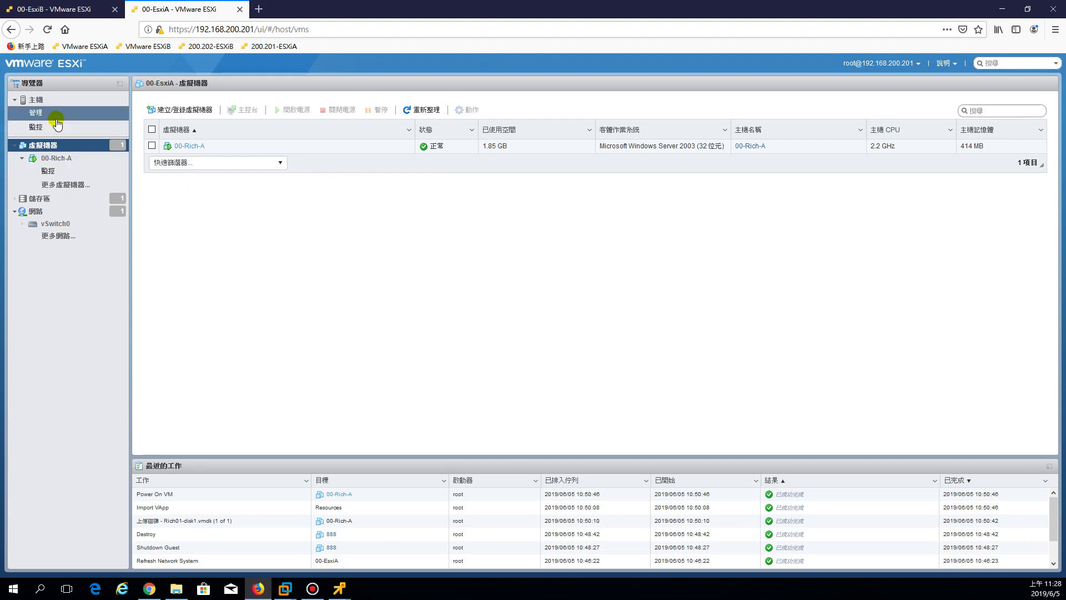
click(51, 159)
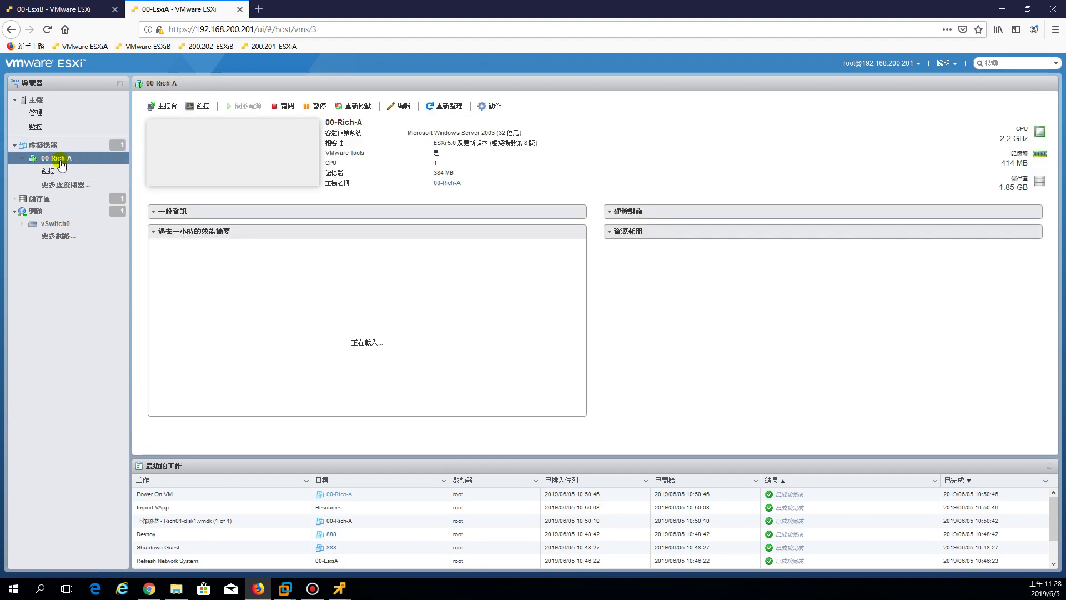
drag(325, 142, 343, 146)
drag(431, 143, 495, 145)
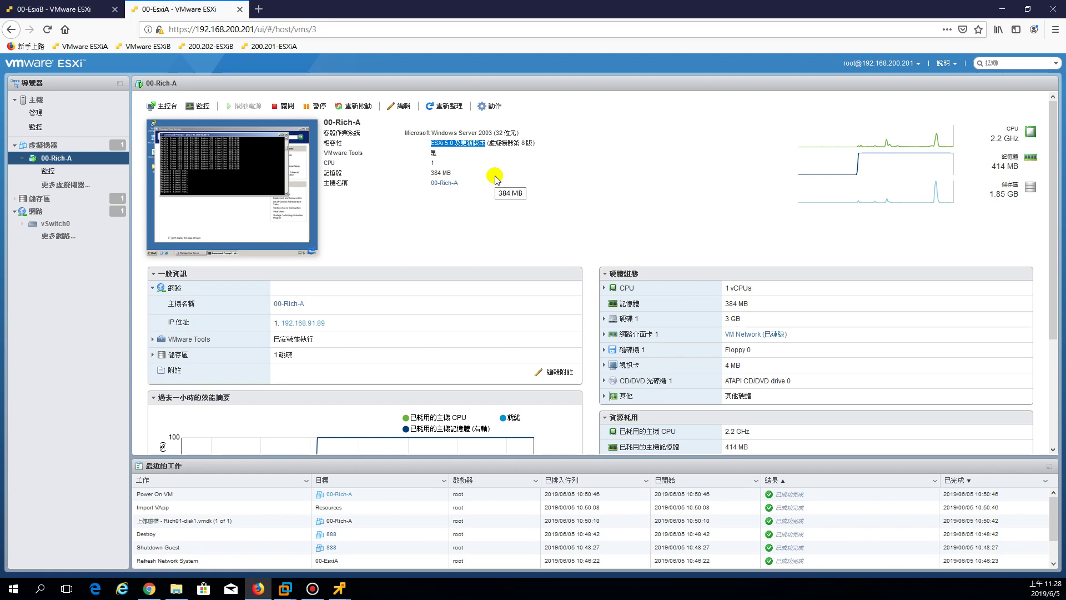
click(438, 177)
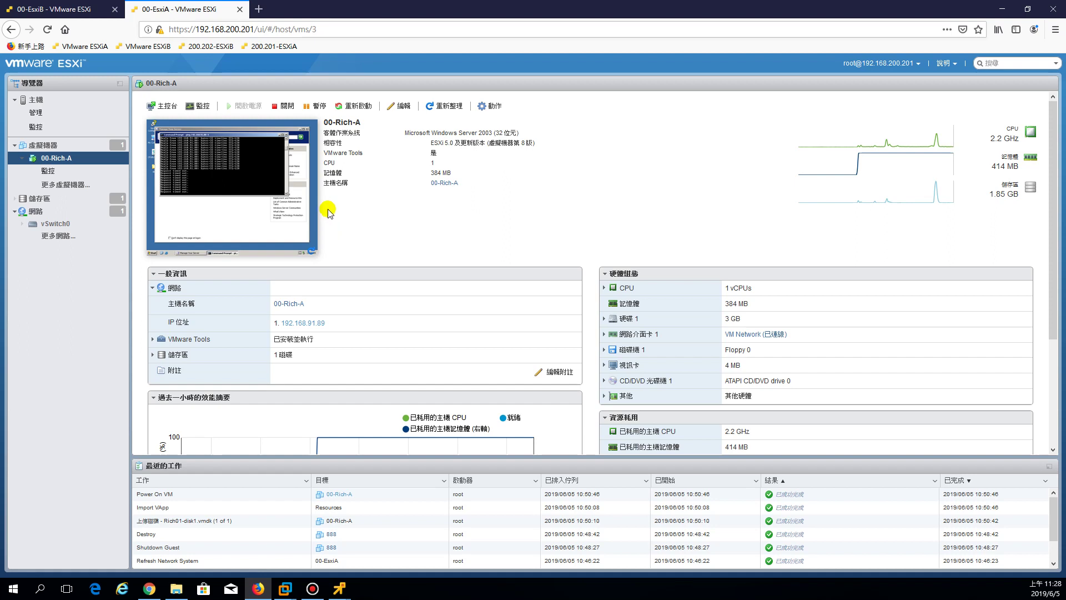
drag(432, 146, 539, 147)
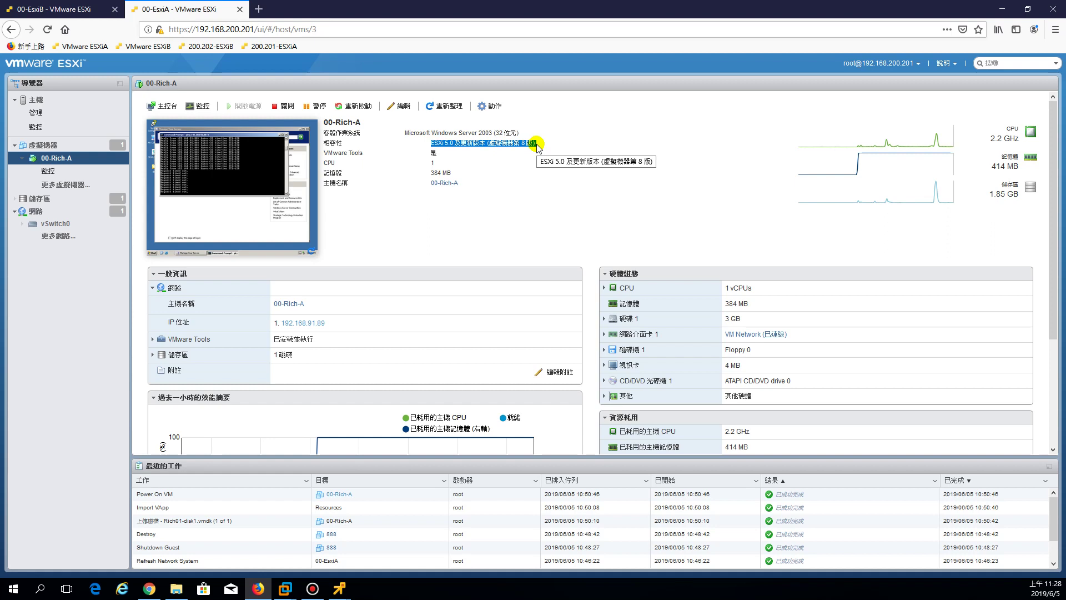
click(587, 142)
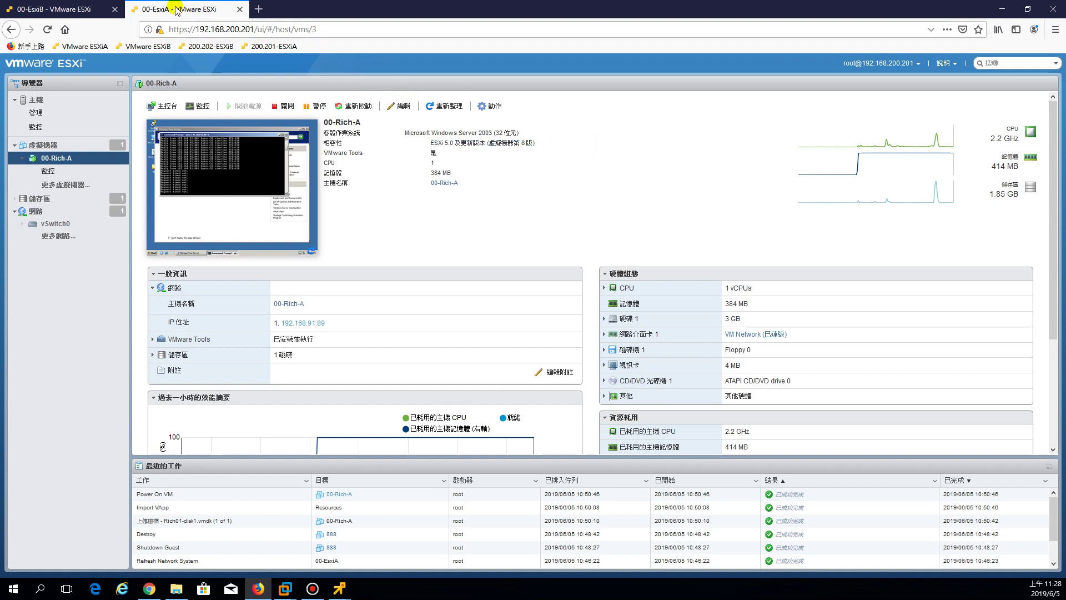
click(52, 162)
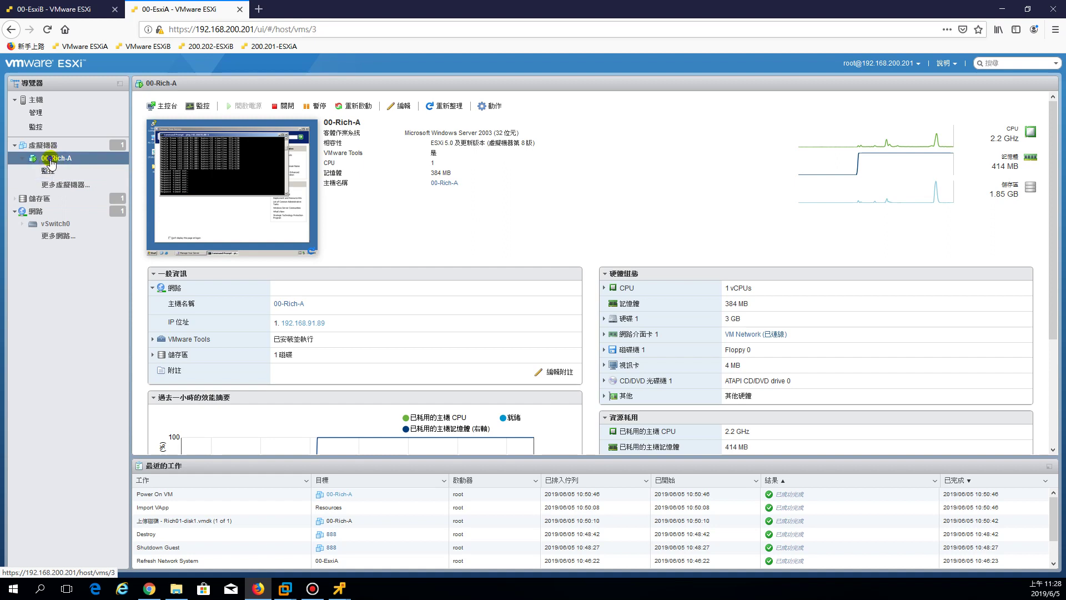
right_click(52, 162)
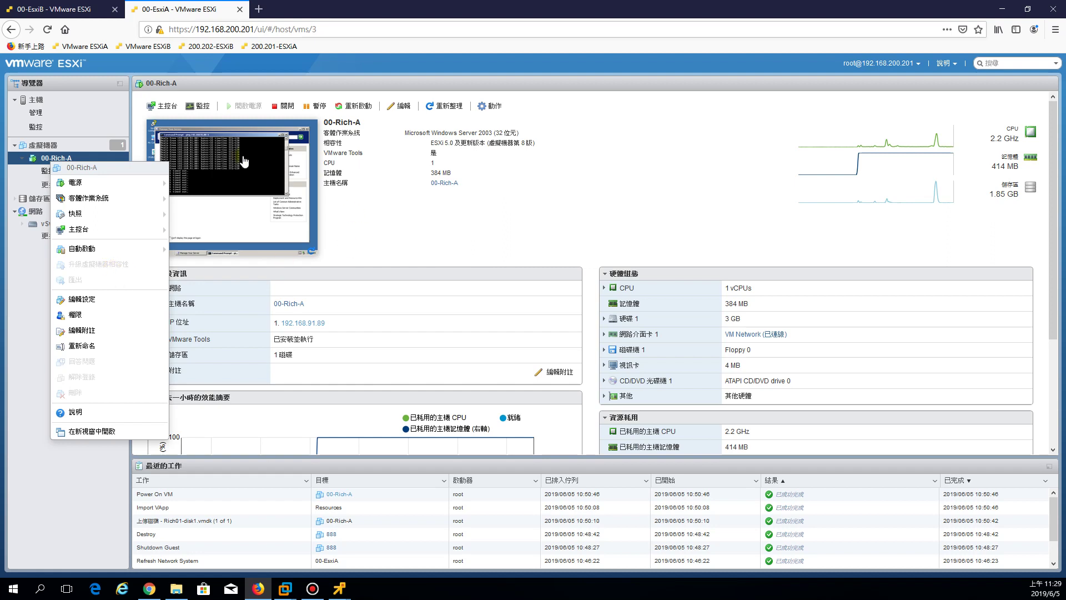
- Switch to the 00-EsxiB host page and bring both guest consoles forward to check the state of 00-Rich01 and the running ping
click(31, 9)
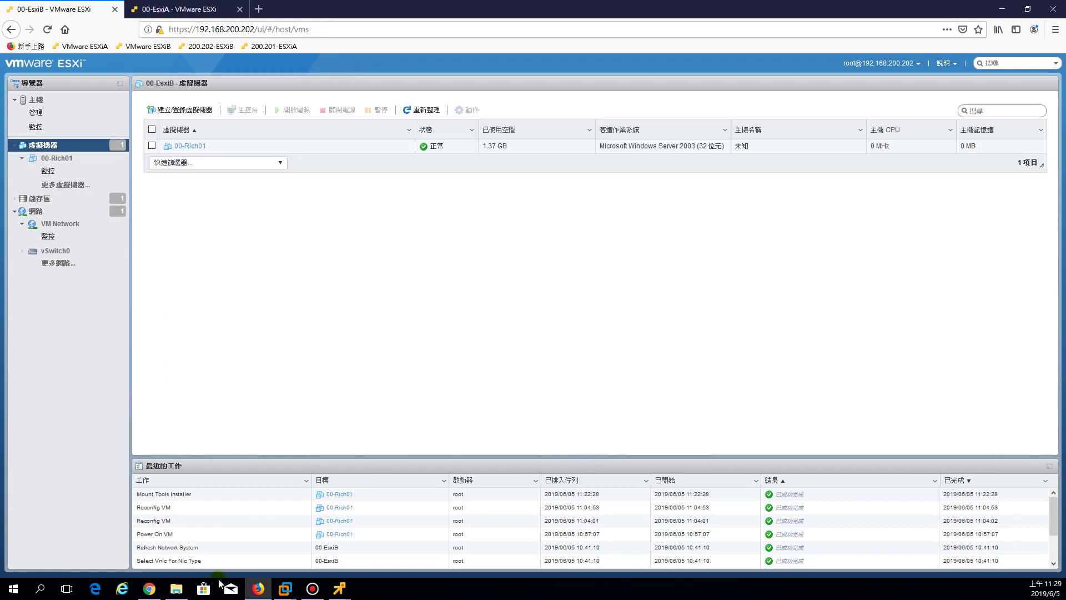
mouse_move(339, 589)
click(380, 532)
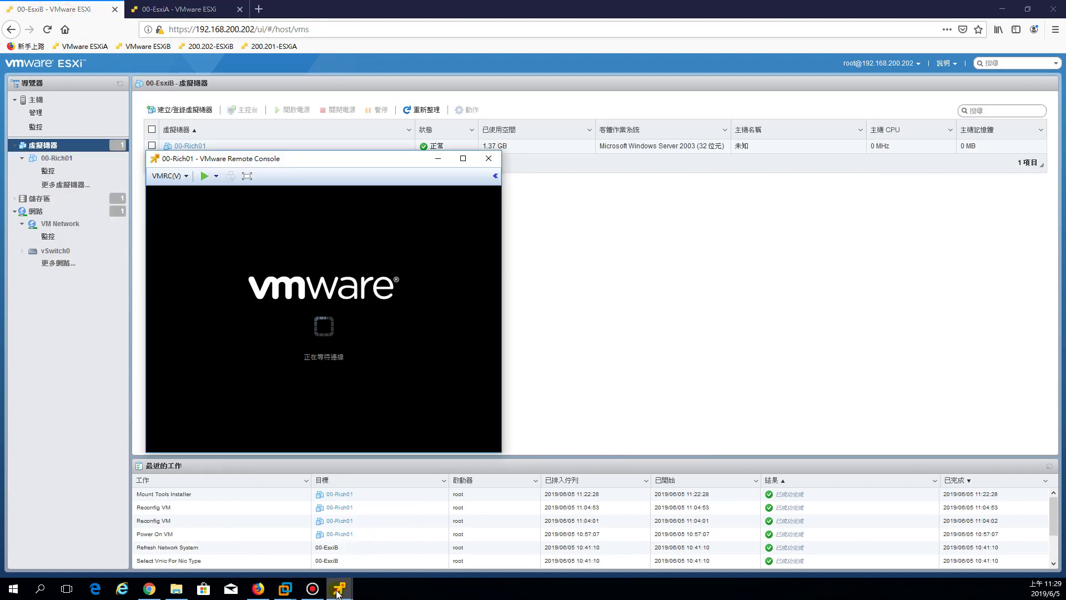
click(286, 532)
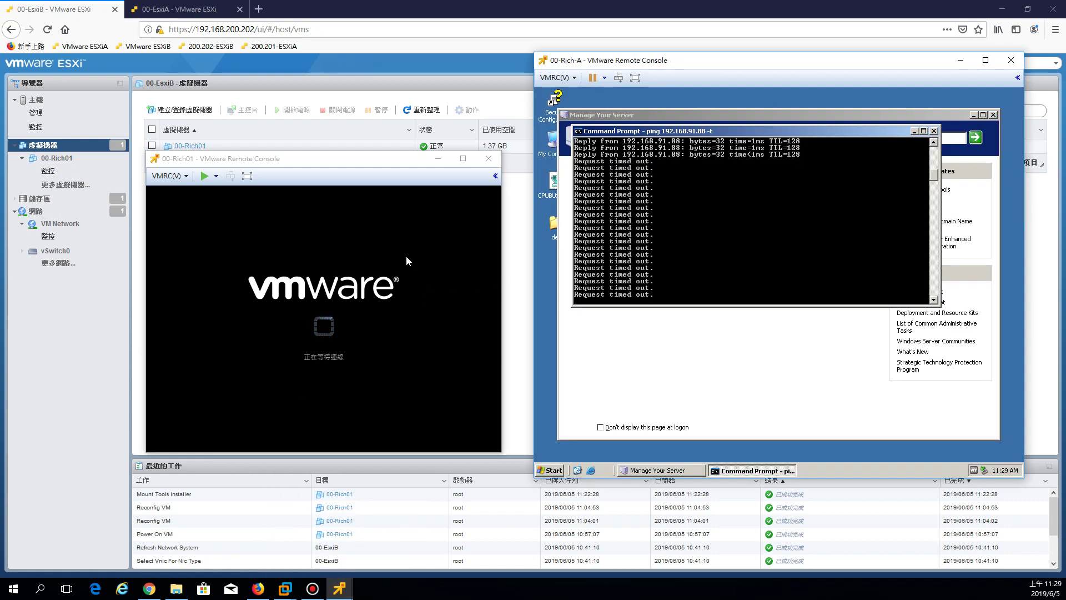
click(249, 143)
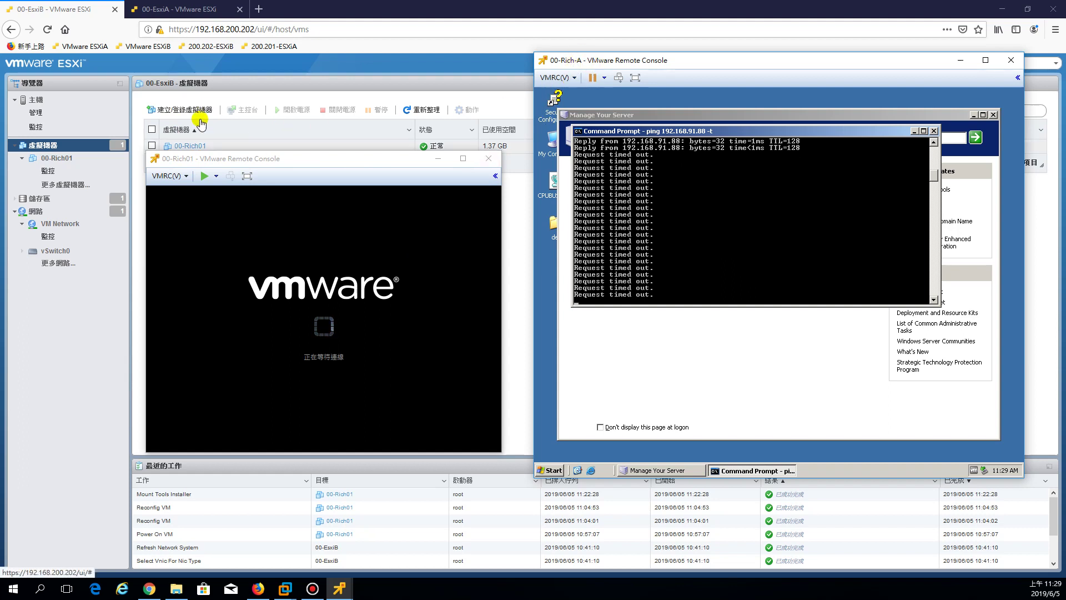
- Upgrade the compatibility of the 00-Rich01 virtual machine on 00-EsxiB to ESXi 6.7 and accept the irreversible change
click(39, 9)
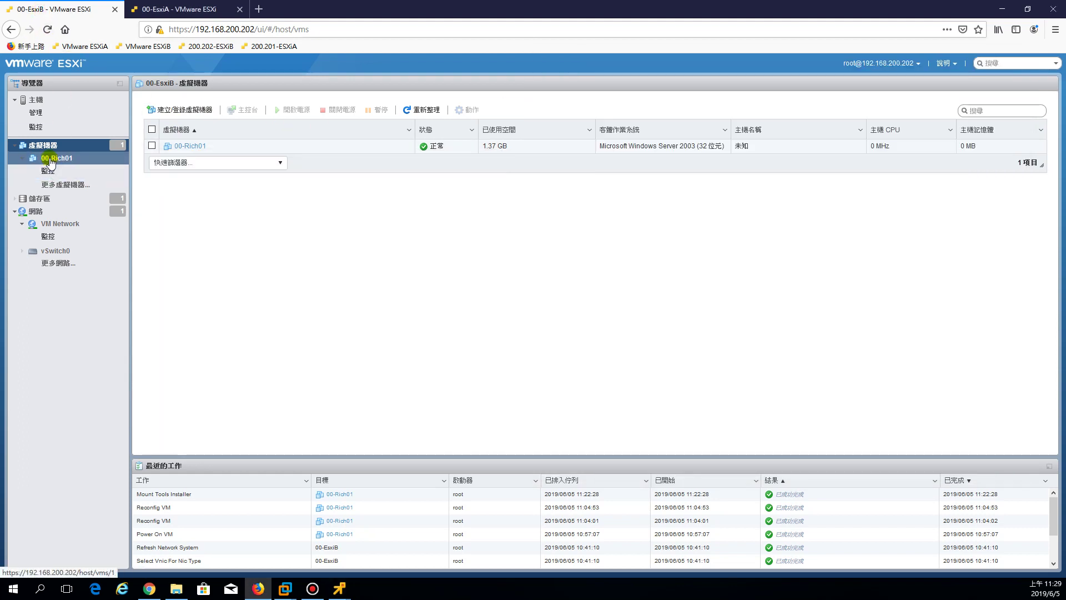
right_click(54, 160)
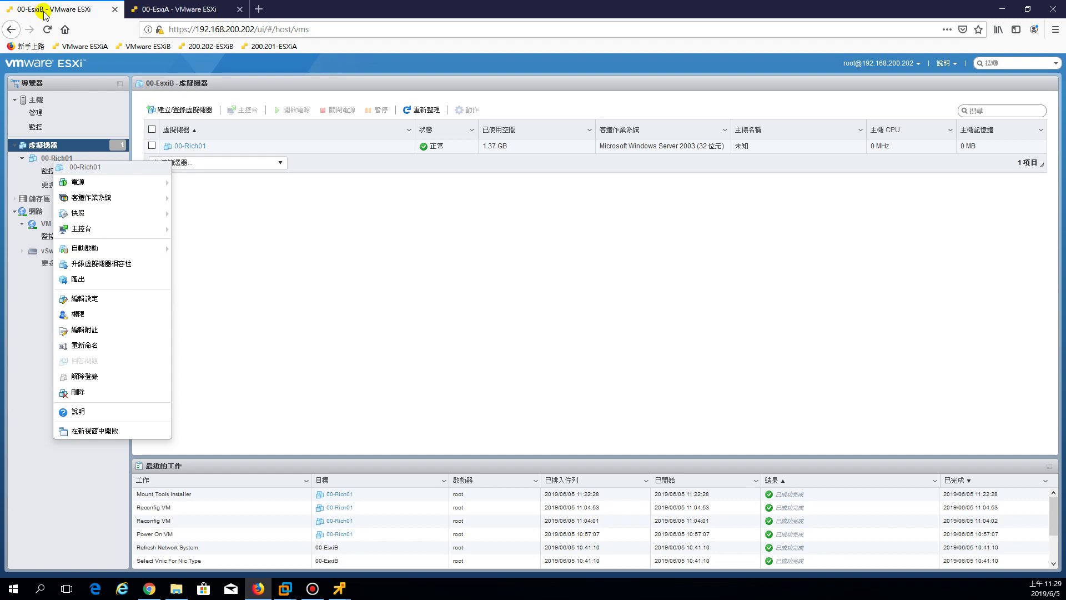
click(101, 265)
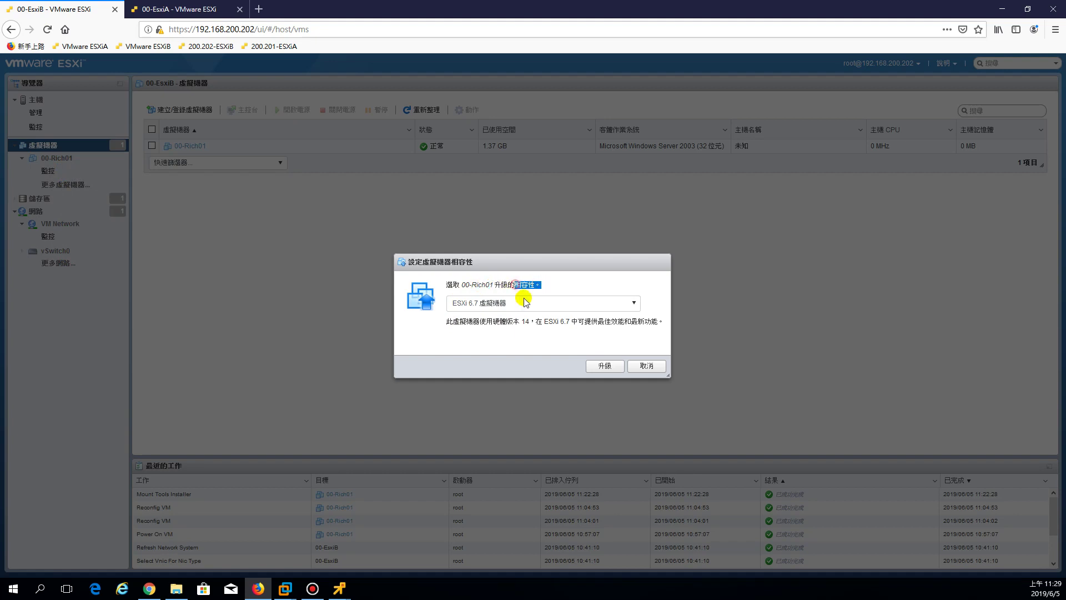
click(506, 305)
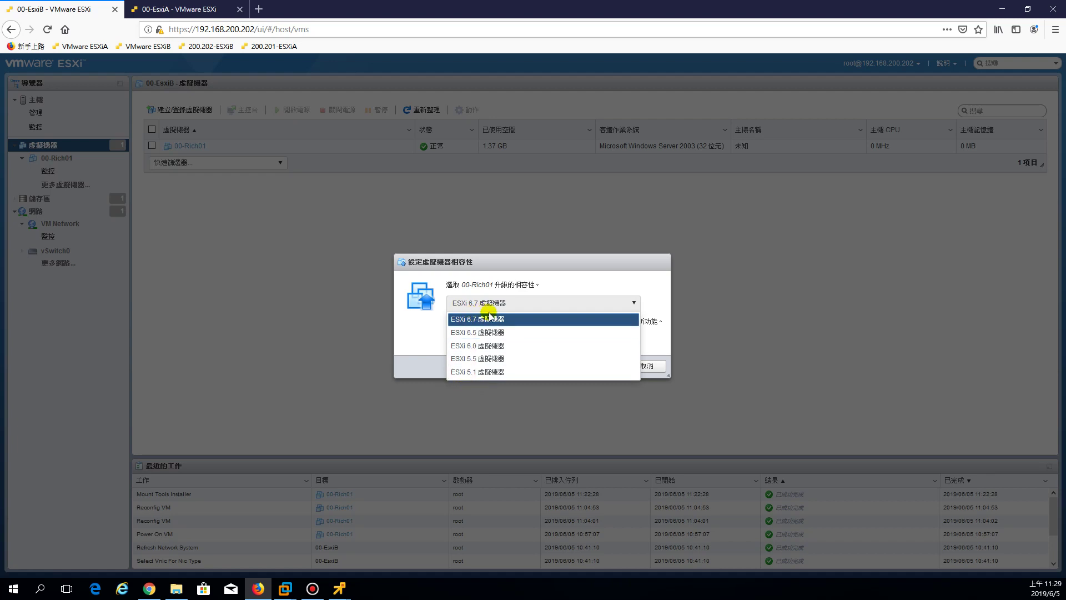
click(554, 276)
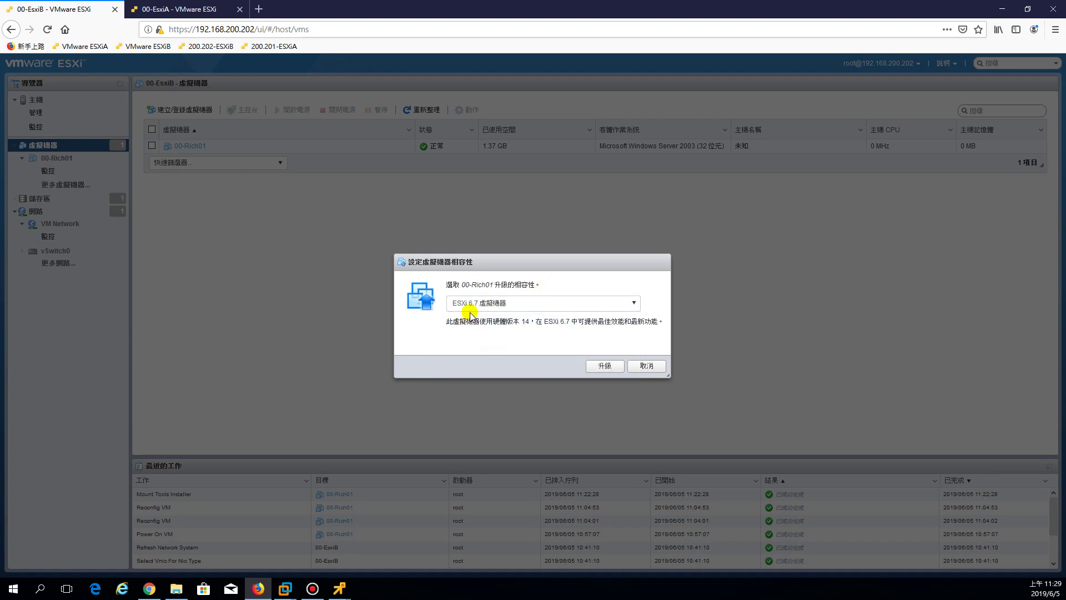
click(605, 365)
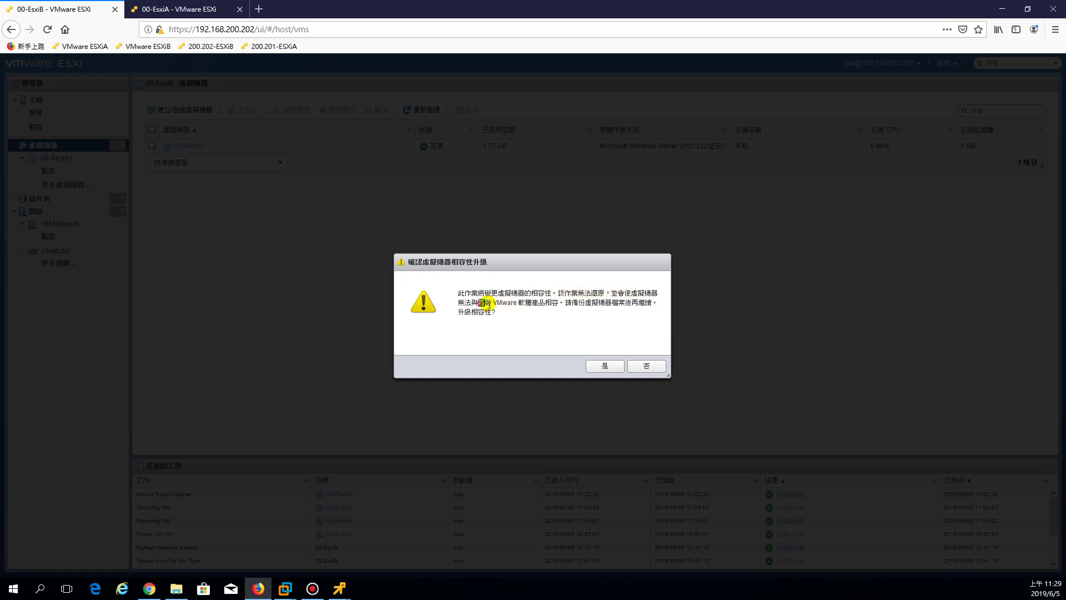
drag(484, 303, 556, 305)
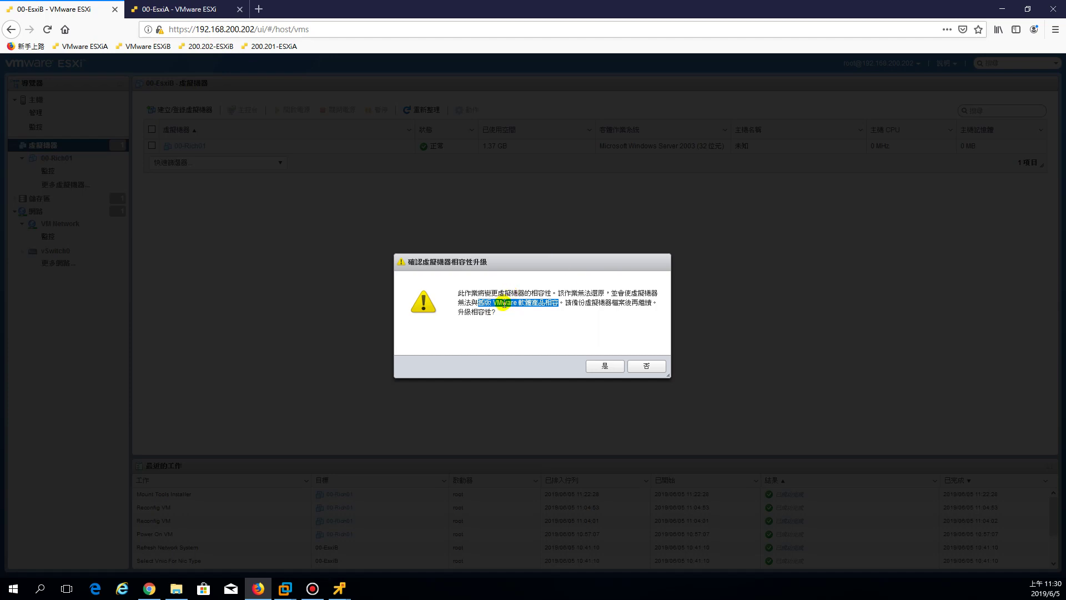
click(602, 363)
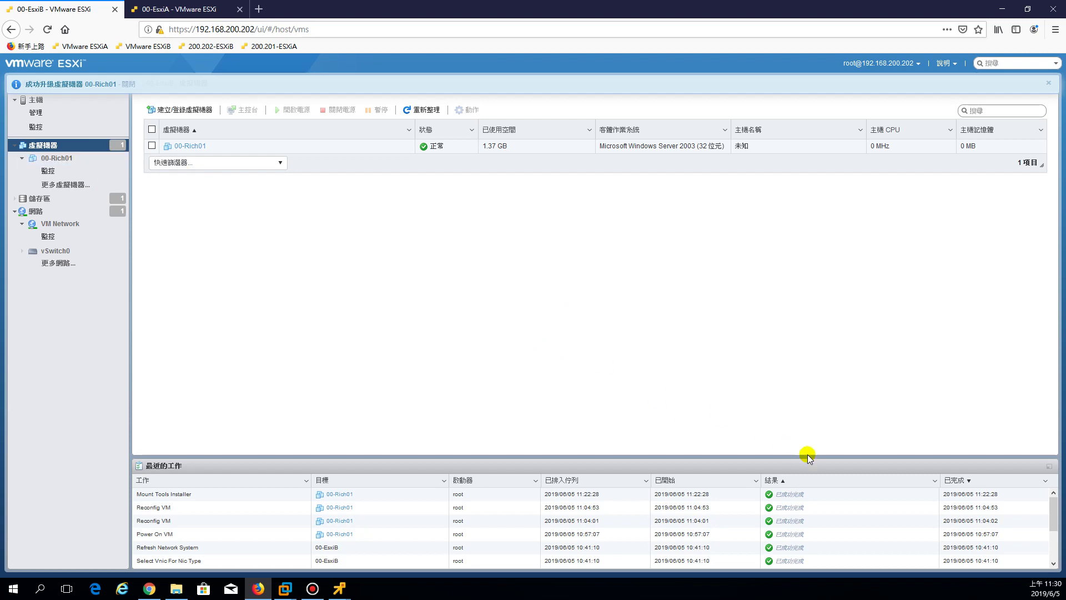
- Open the 00-Rich01 virtual machine's details and check its compatibility version along with the recent tasks
mouse_move(1051, 508)
mouse_down()
mouse_move(1051, 520)
mouse_move(1048, 497)
mouse_up()
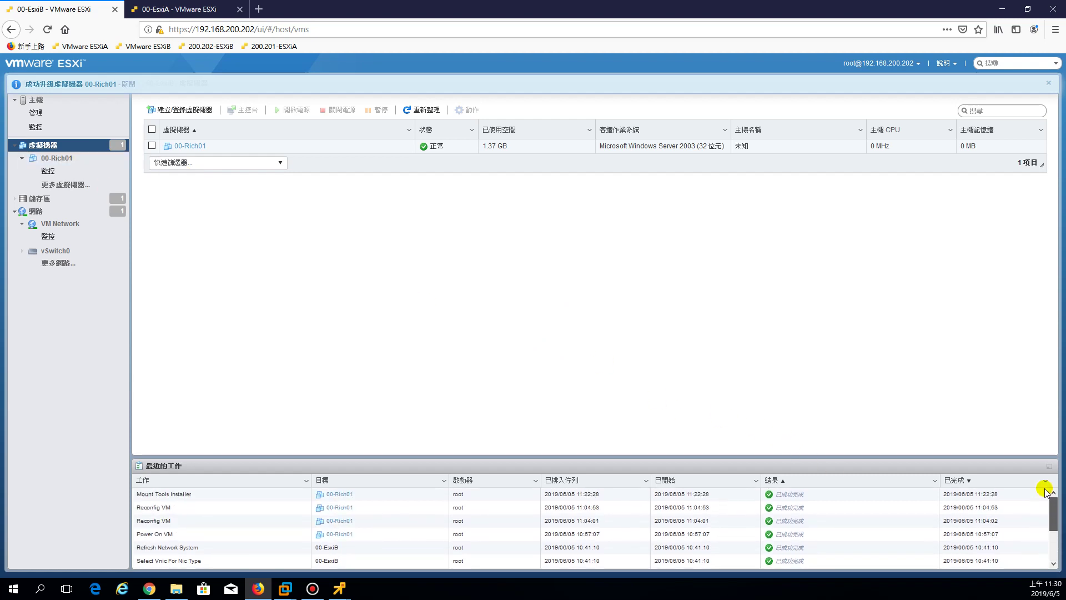
click(49, 159)
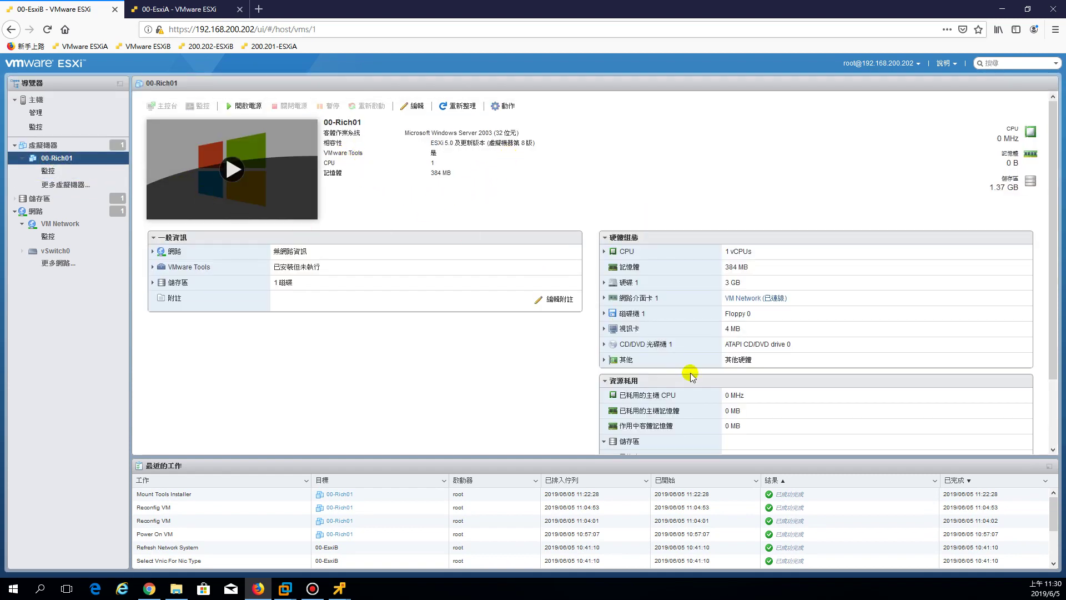
drag(1053, 519, 1054, 459)
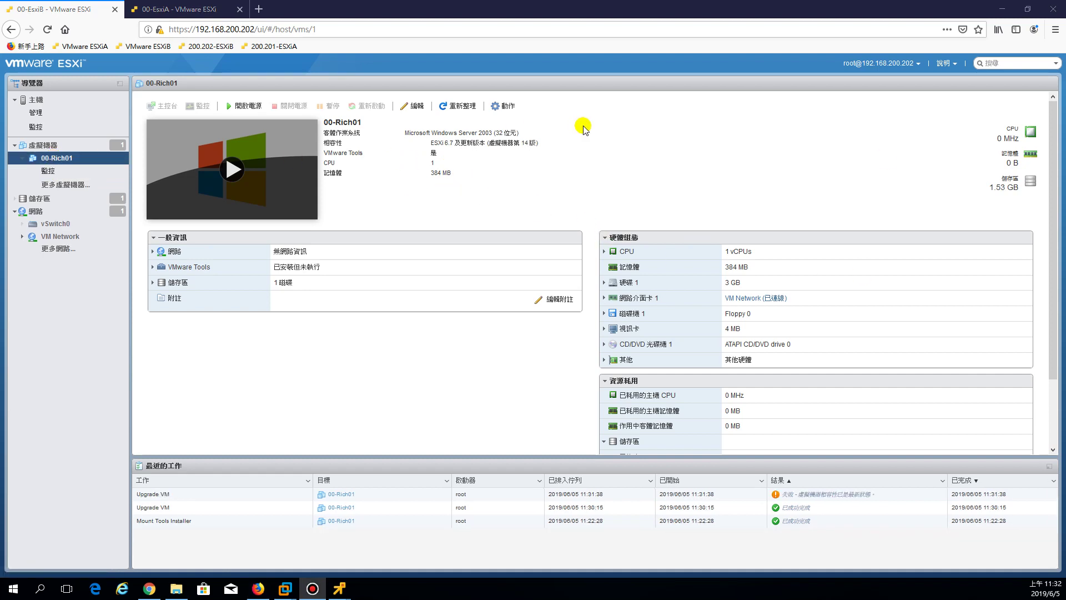
drag(431, 143, 539, 144)
click(543, 142)
click(558, 146)
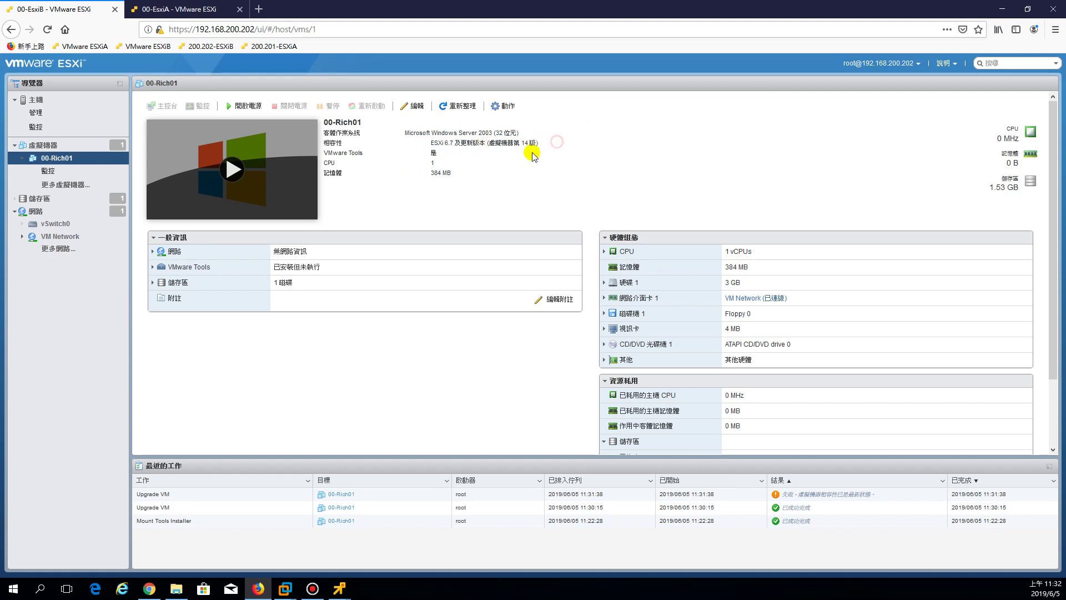
- Compare the compatibility version of 00-Rich-A on 00-EsxiA with that of 00-Rich01 on 00-EsxiB
click(190, 10)
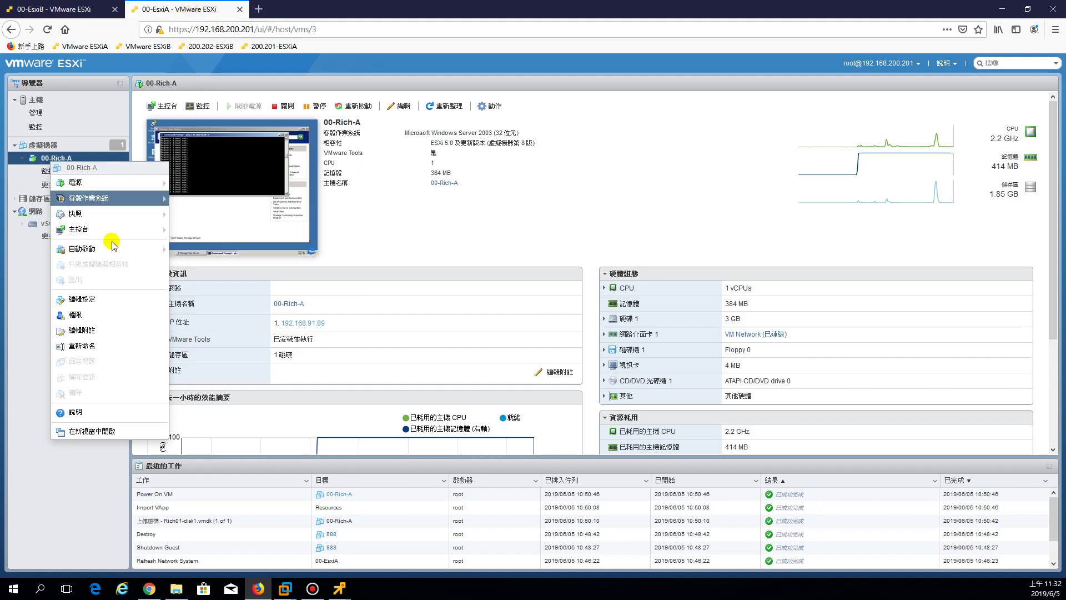
click(369, 215)
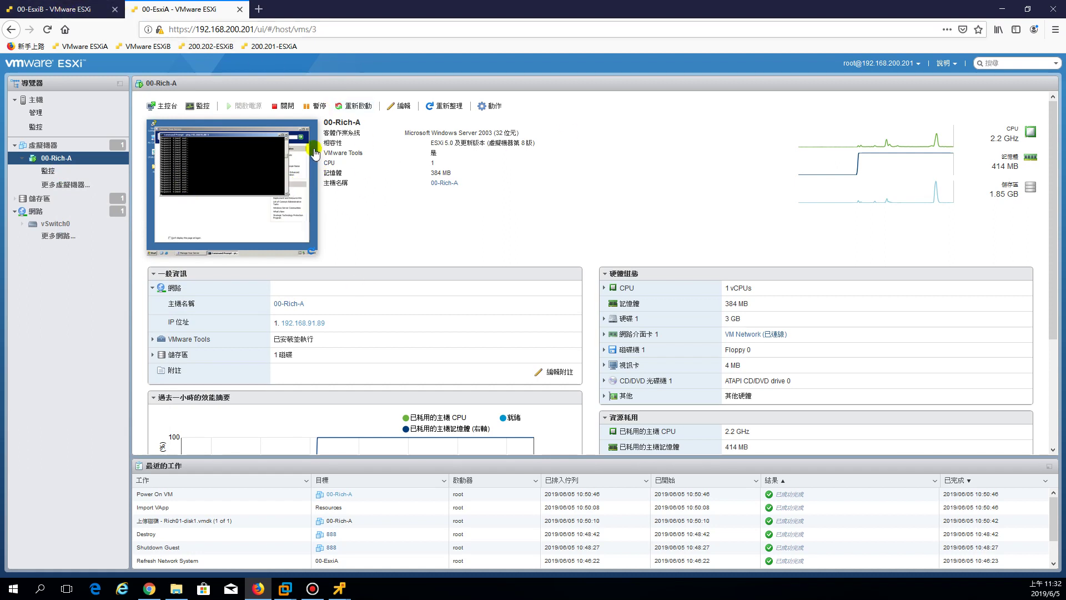
drag(338, 153, 455, 158)
drag(321, 142, 534, 143)
click(436, 150)
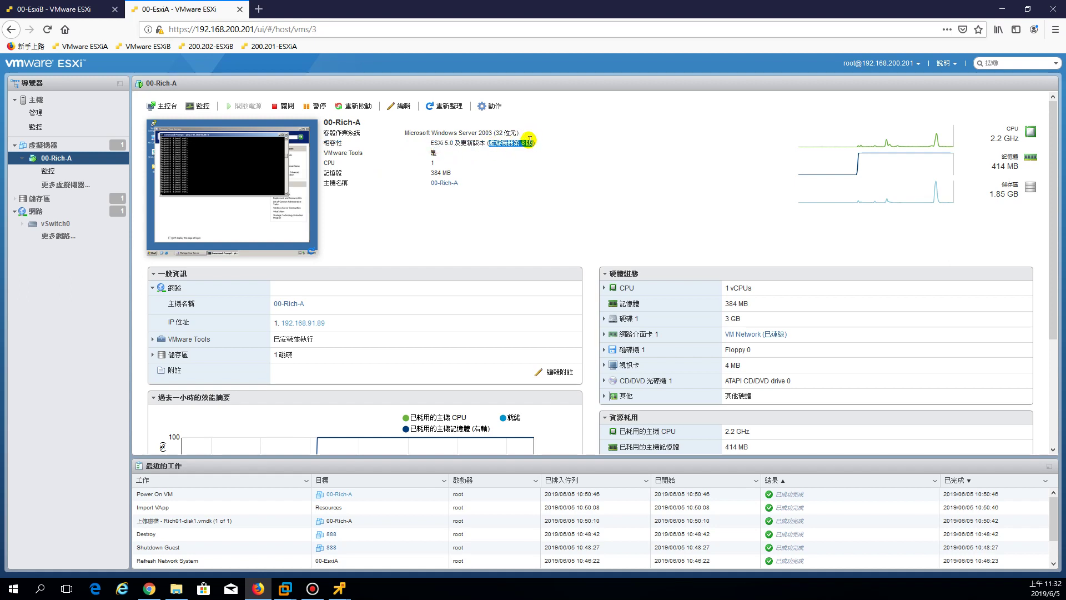
click(72, 10)
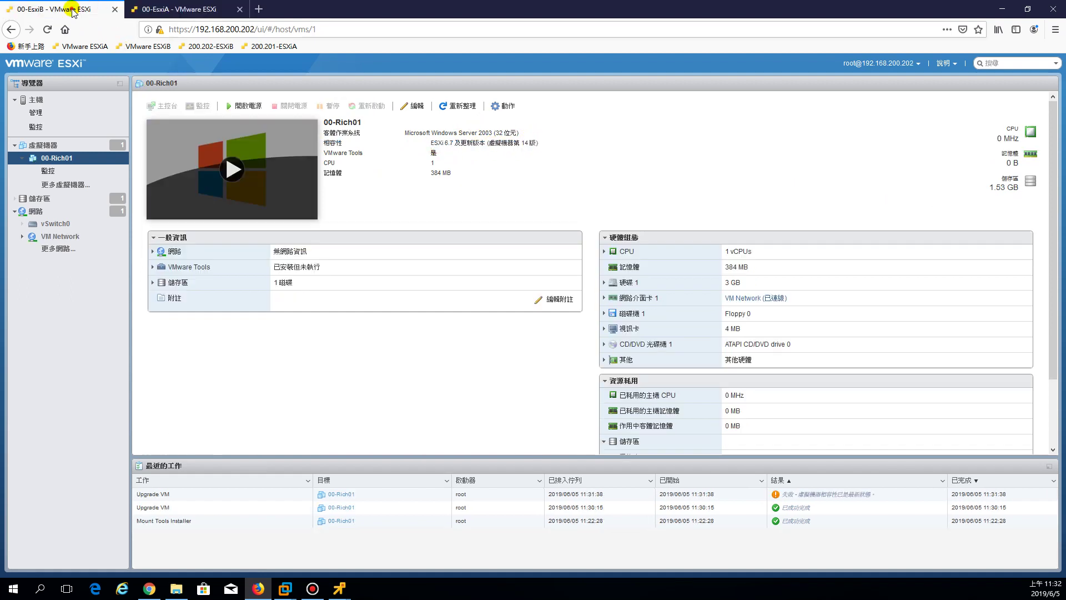
double_click(527, 144)
click(573, 142)
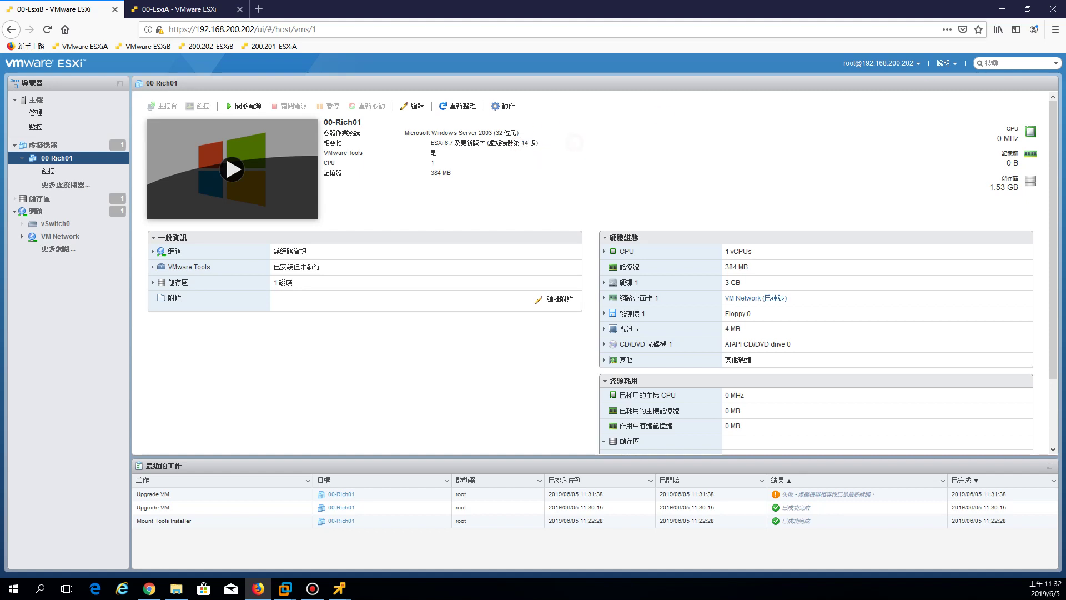